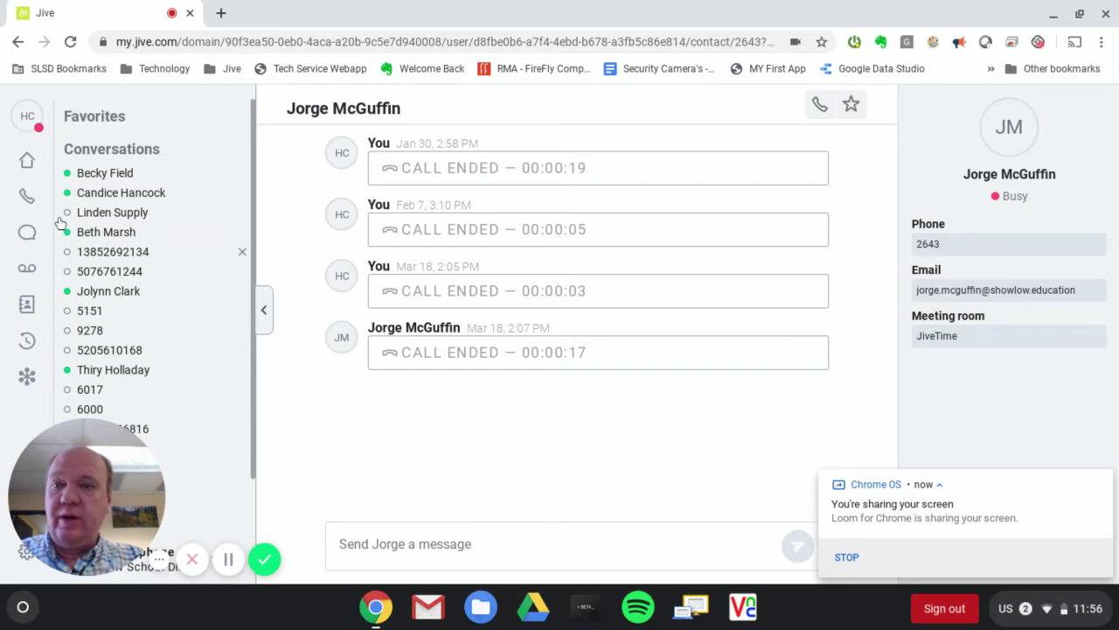
Go to the home page and dismiss the screen-sharing notification
click(28, 168)
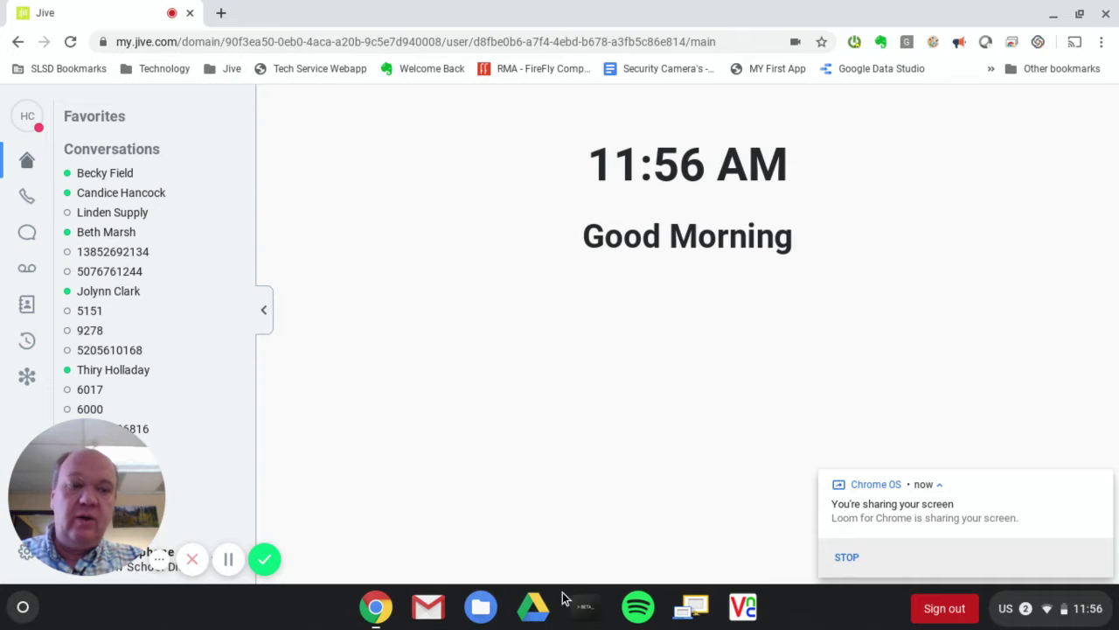
click(1099, 482)
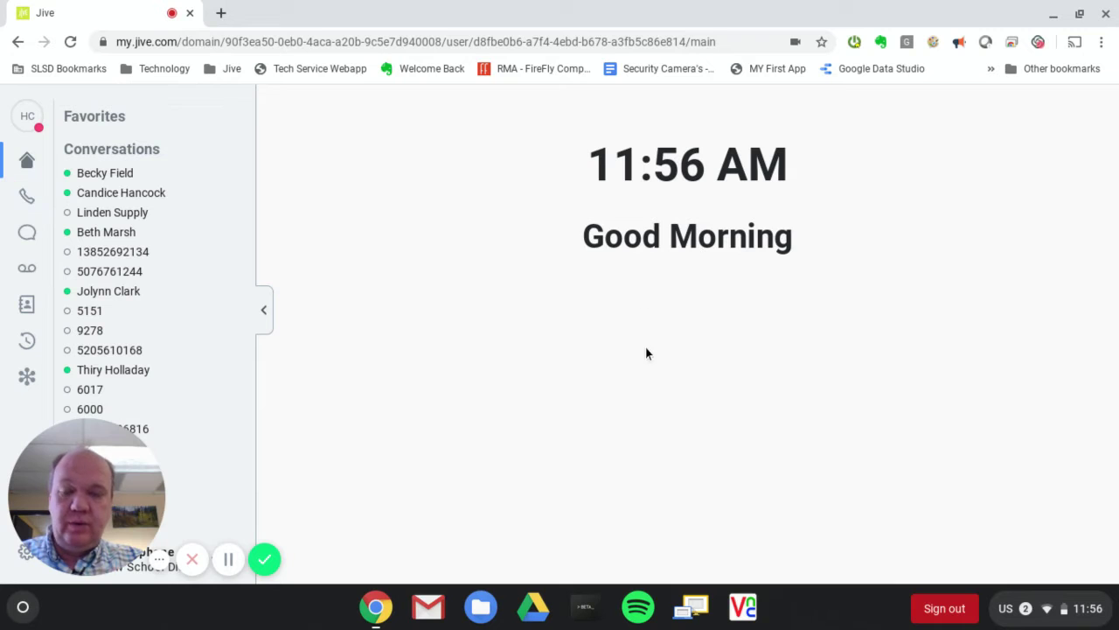
Enter the seven-digit phone number on the dial pad and place the call
click(27, 200)
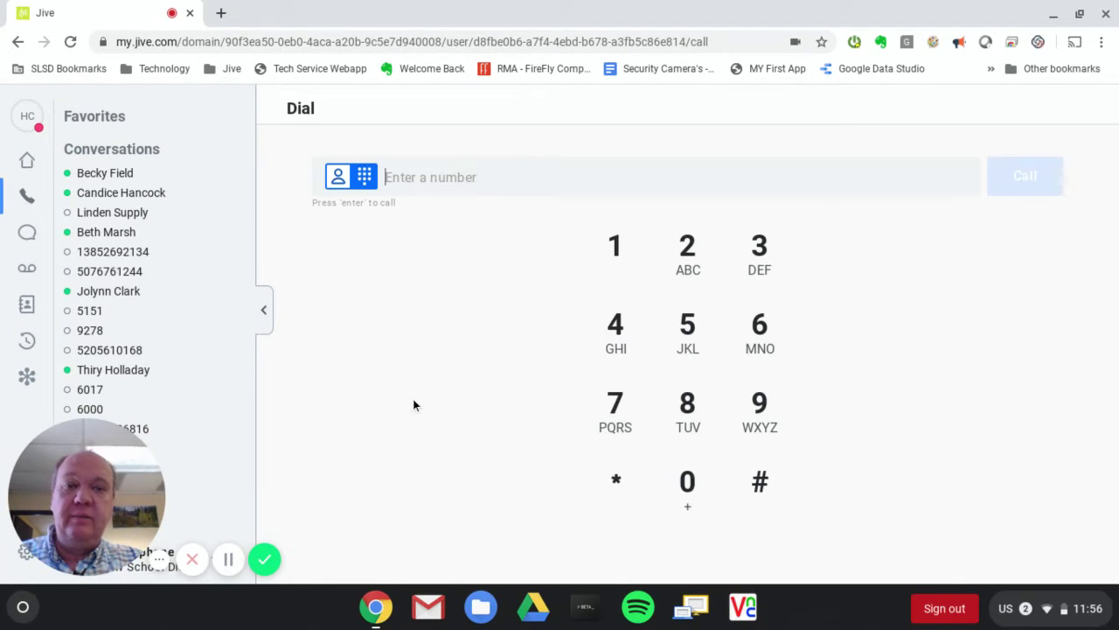
click(687, 329)
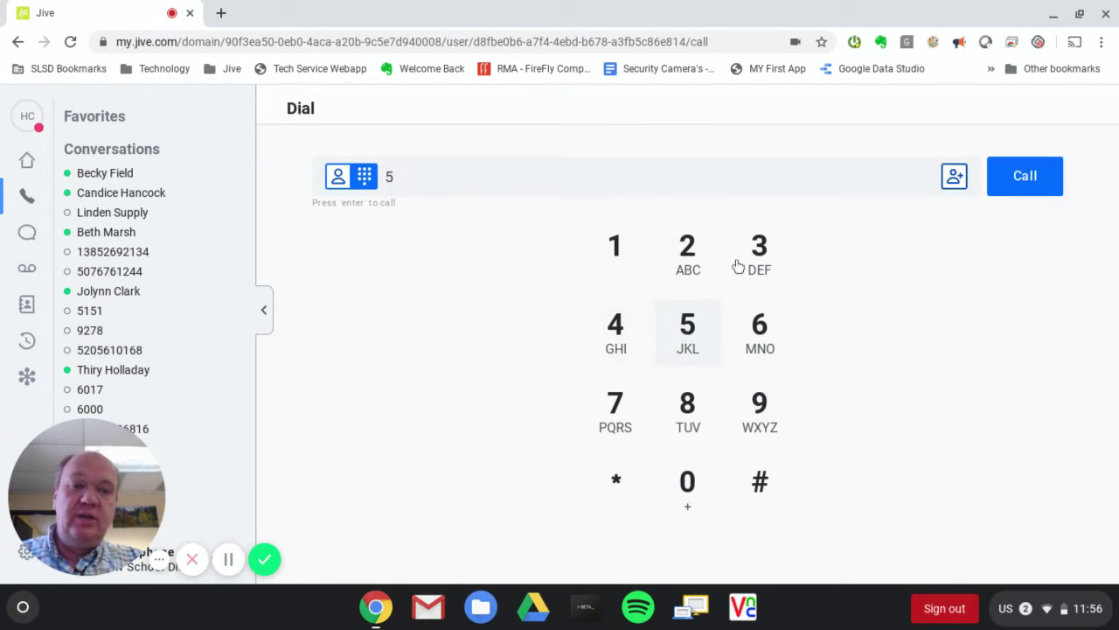
click(752, 256)
click(618, 404)
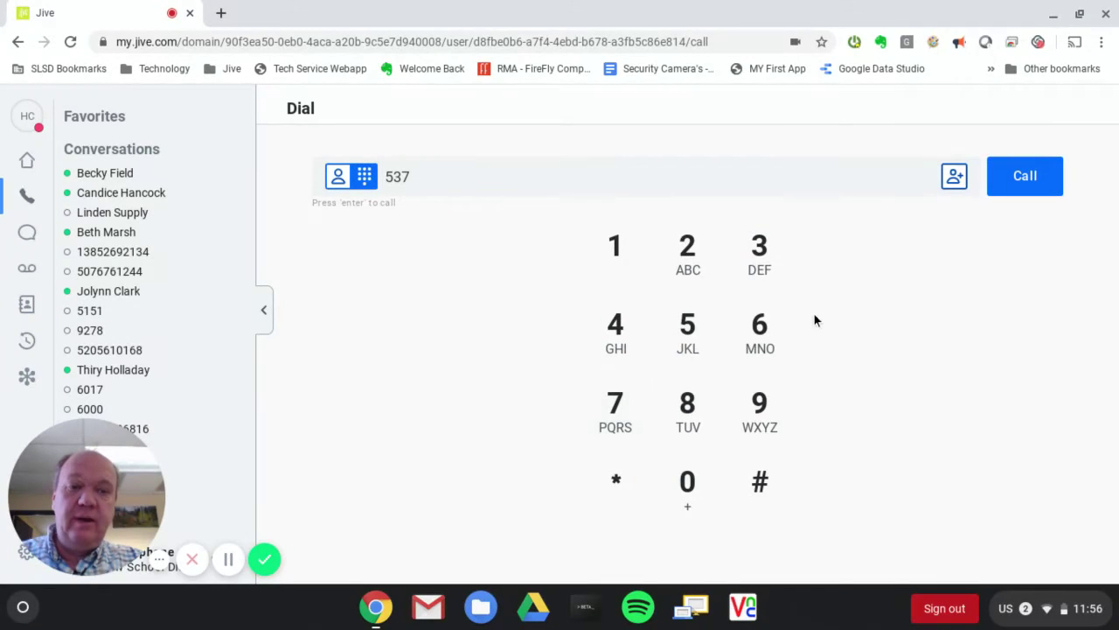
click(760, 328)
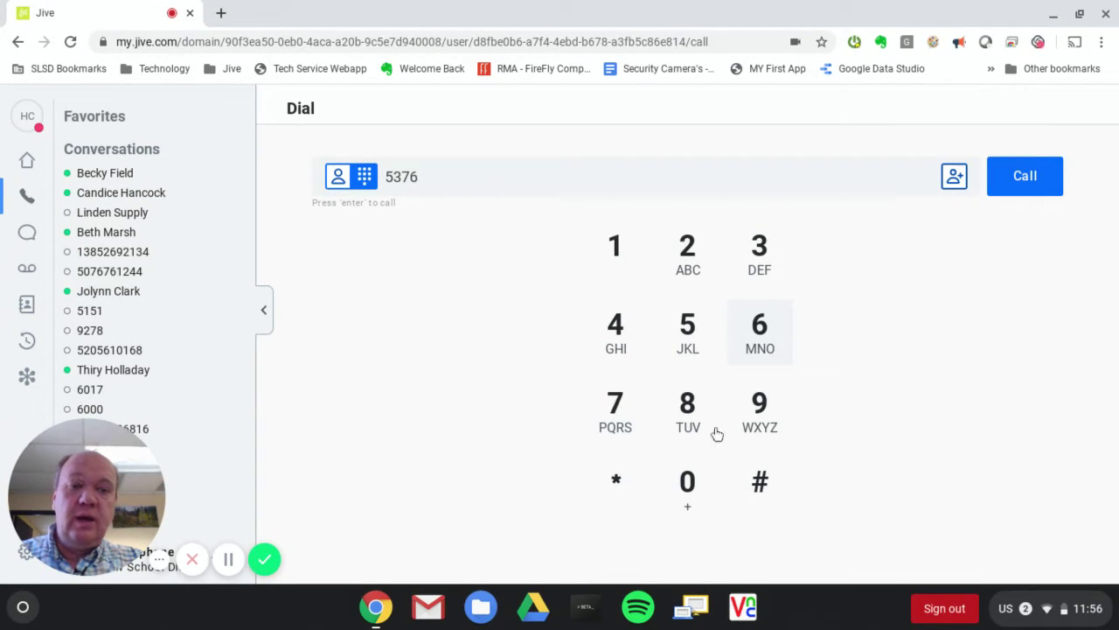
double_click(688, 481)
click(687, 481)
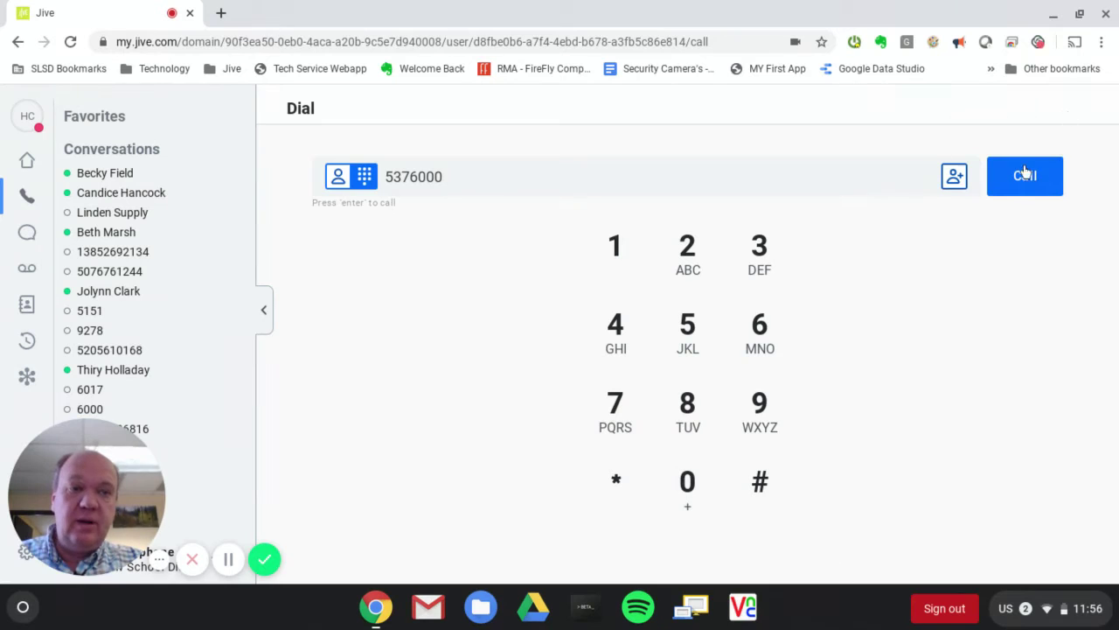
click(1013, 191)
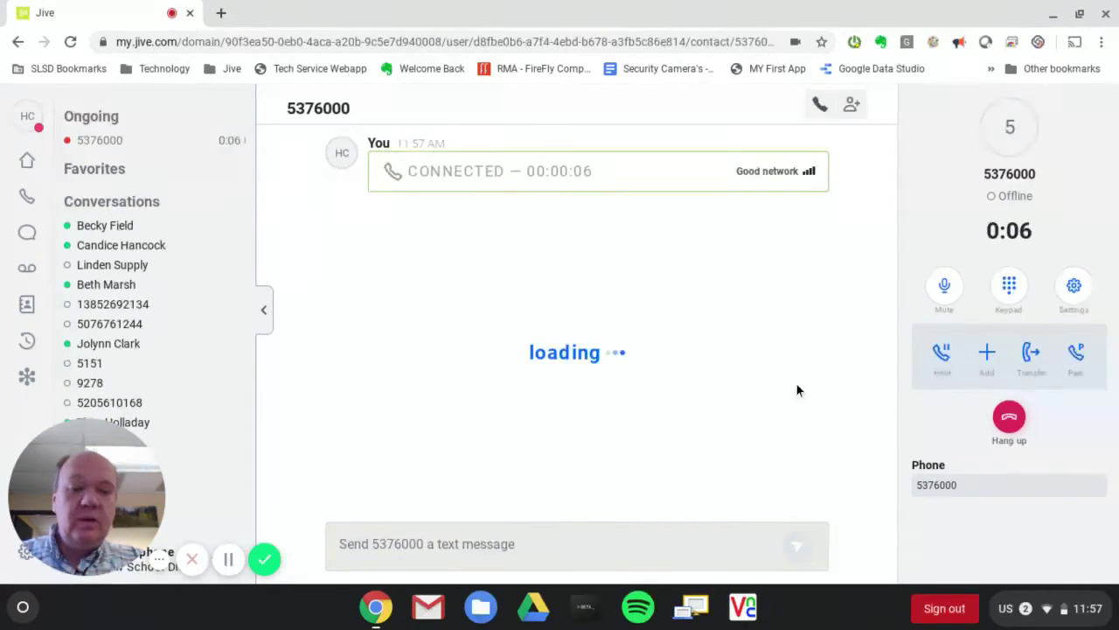
Adjust the device volume, and mute and unmute the microphone on the ongoing call
key(XF86AudioRaiseVolume)
key(XF86AudioLowerVolume)
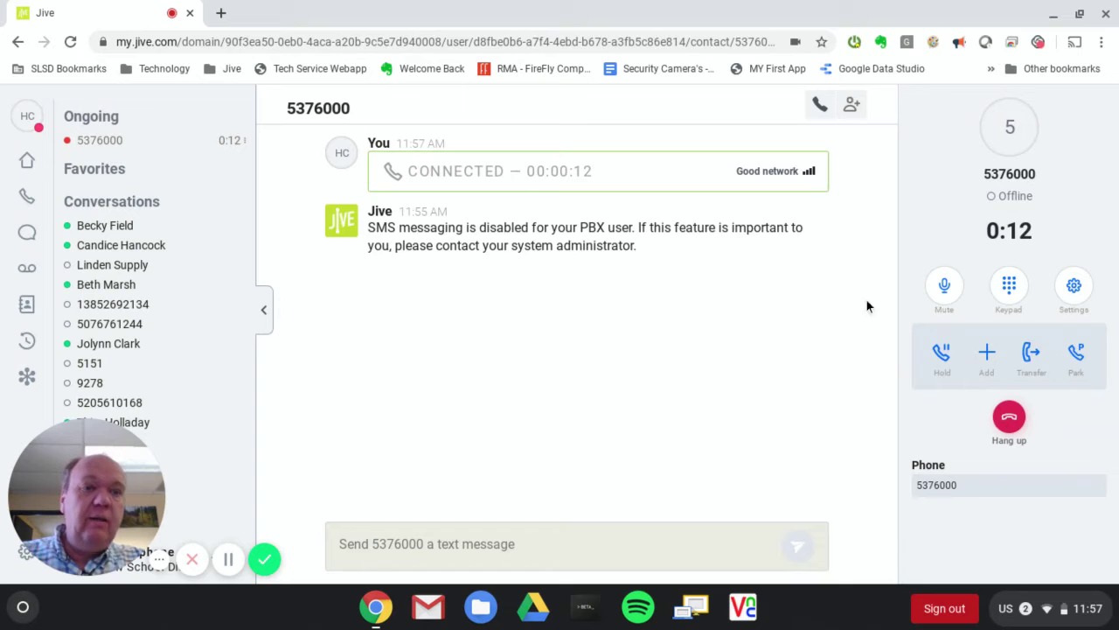
click(944, 287)
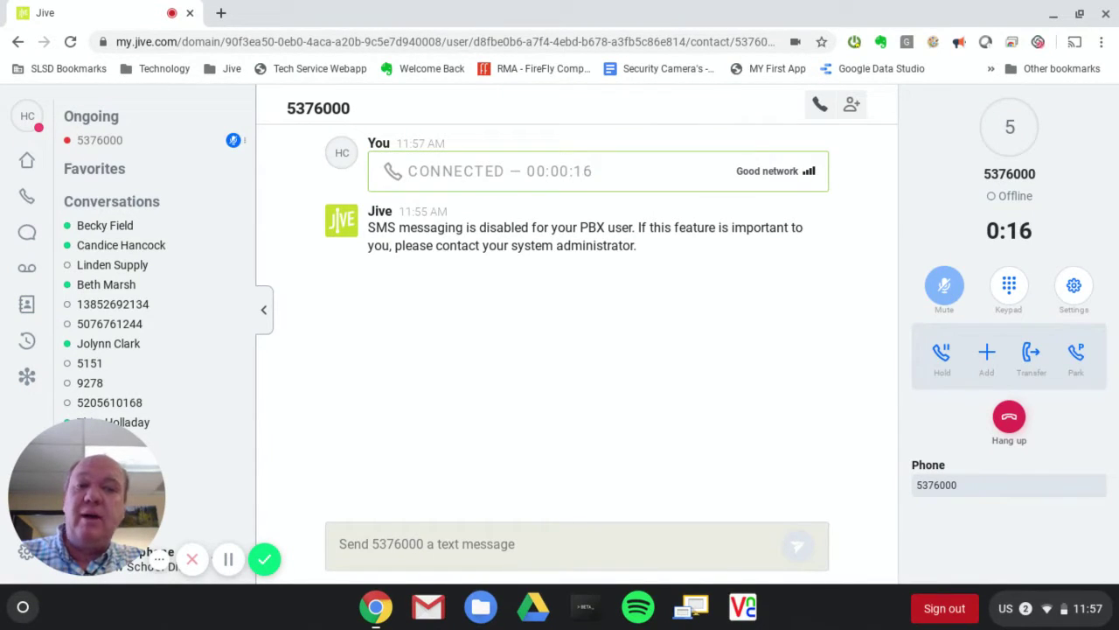
click(946, 288)
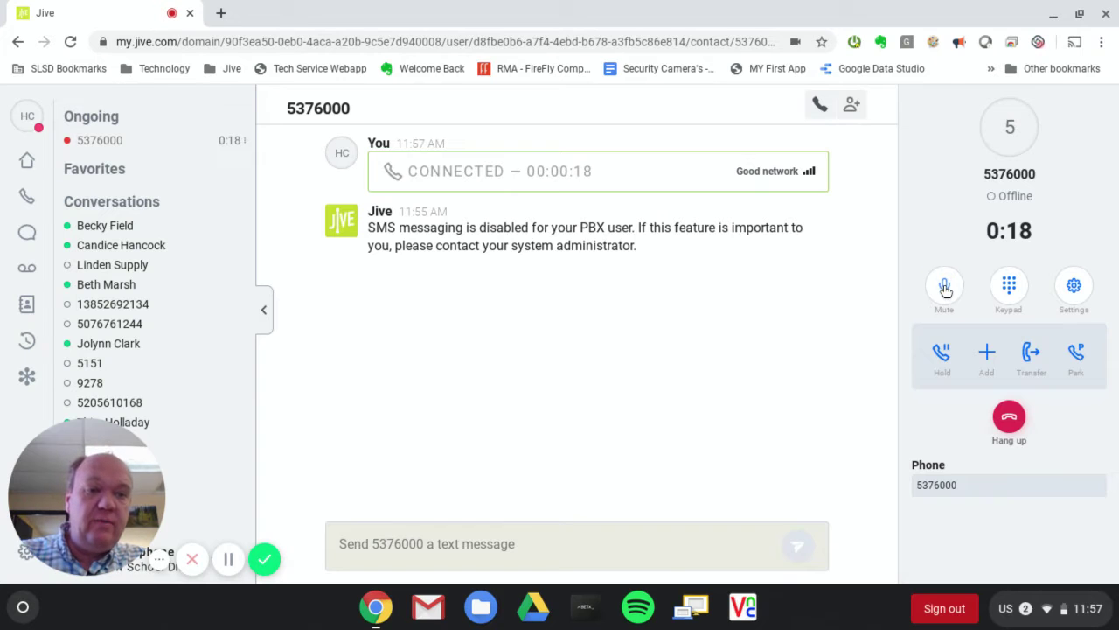
Show the in-call keypad and send the digit 1 to the ongoing call
click(1006, 287)
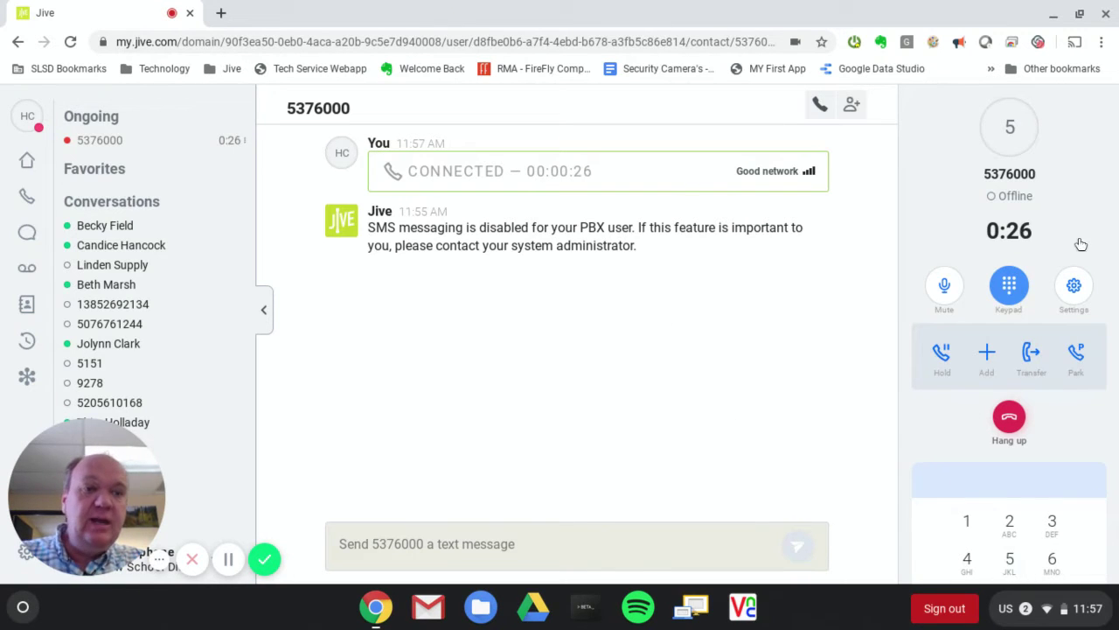
click(966, 523)
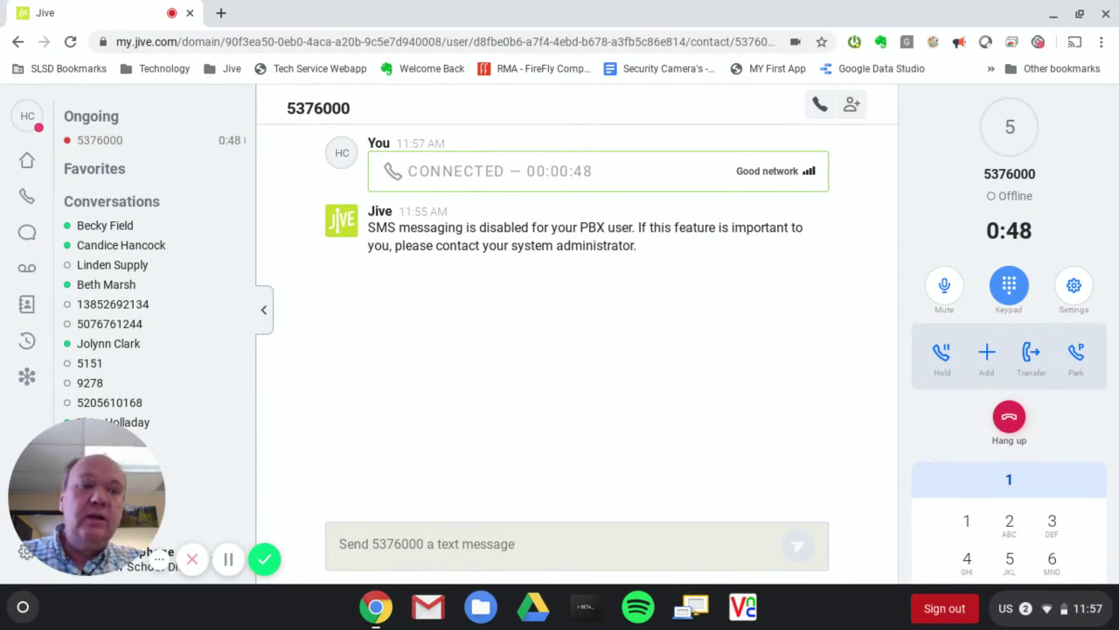
View the list of contacts that can be added to the ongoing call, and close it
click(988, 355)
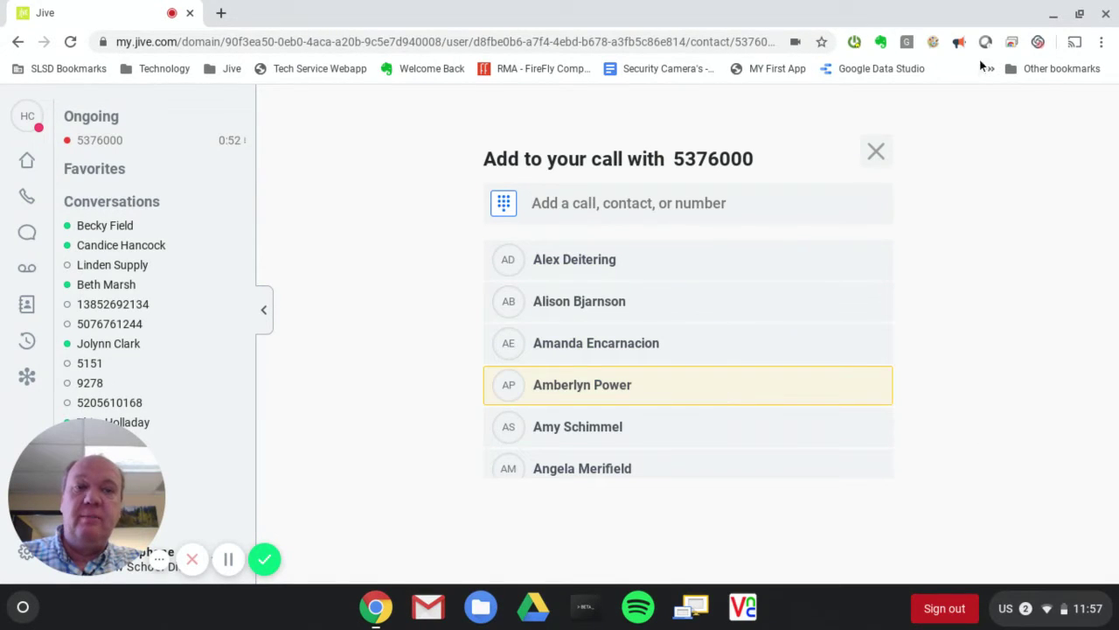
click(878, 153)
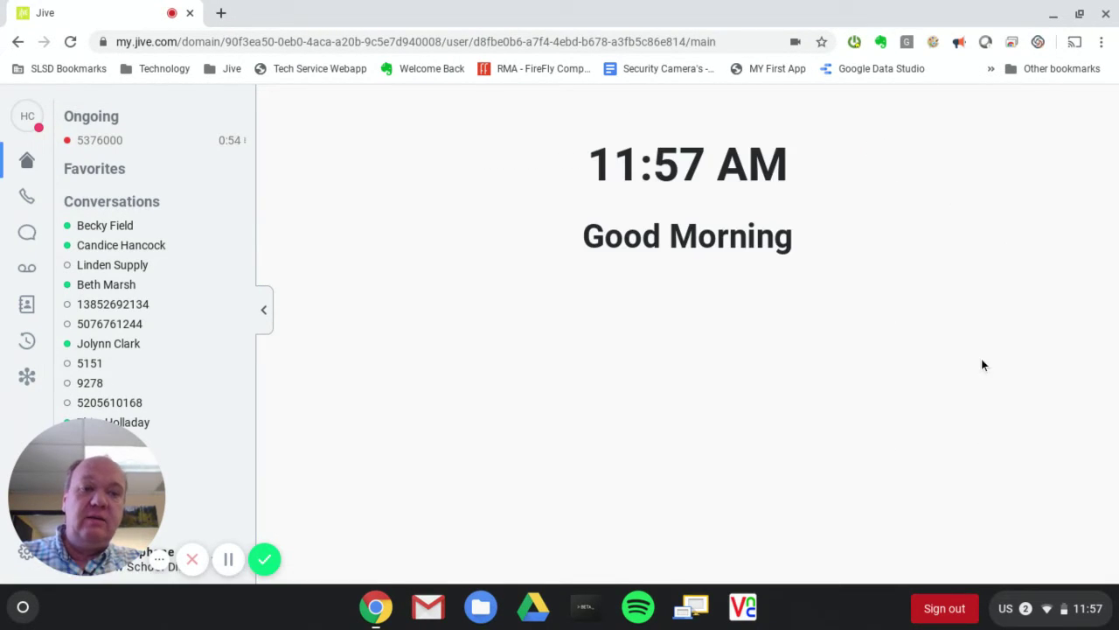
click(24, 199)
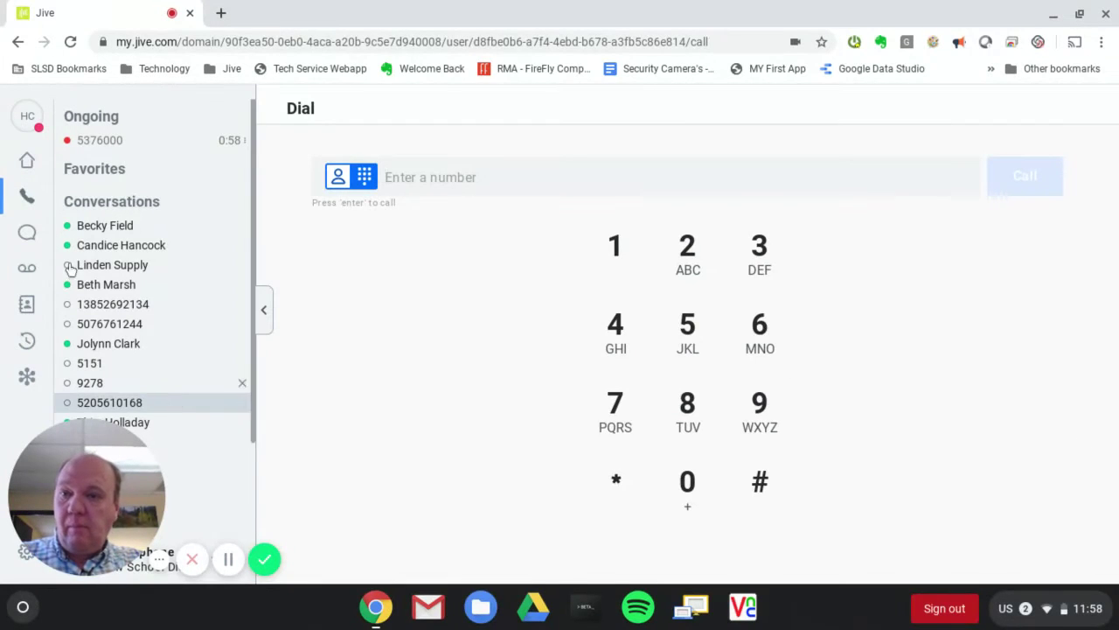
click(26, 122)
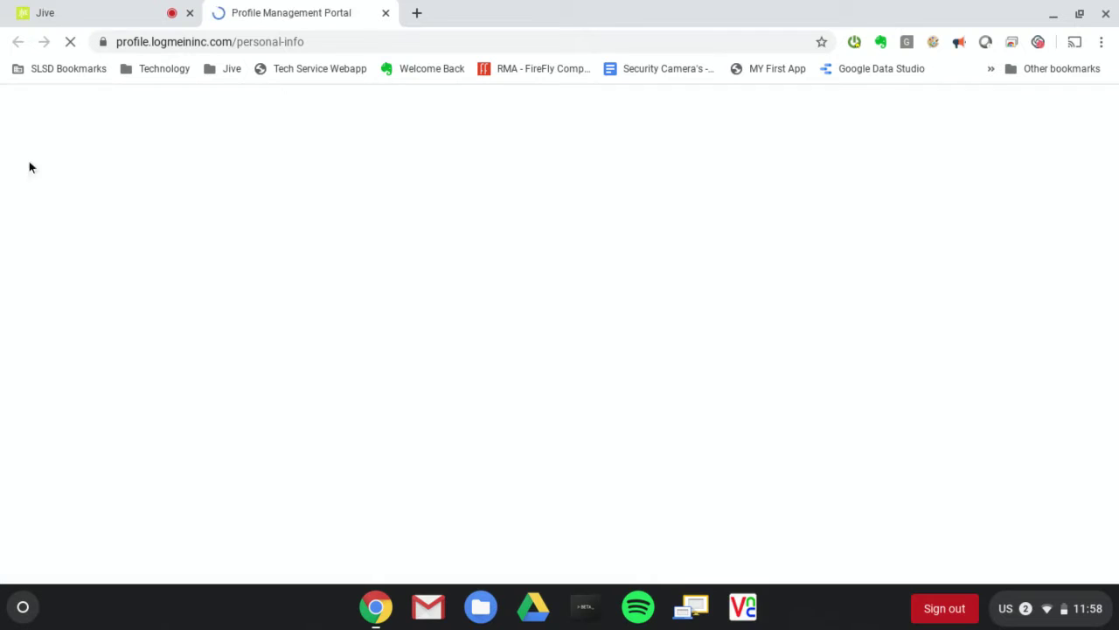
click(385, 12)
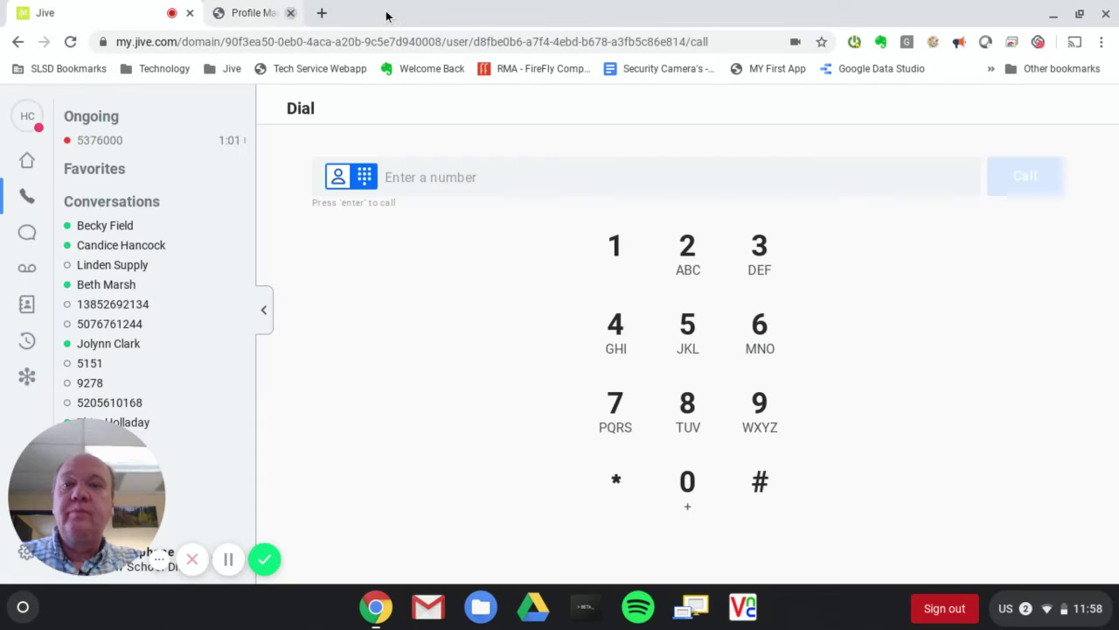
Return to the ongoing call and hang up
click(102, 145)
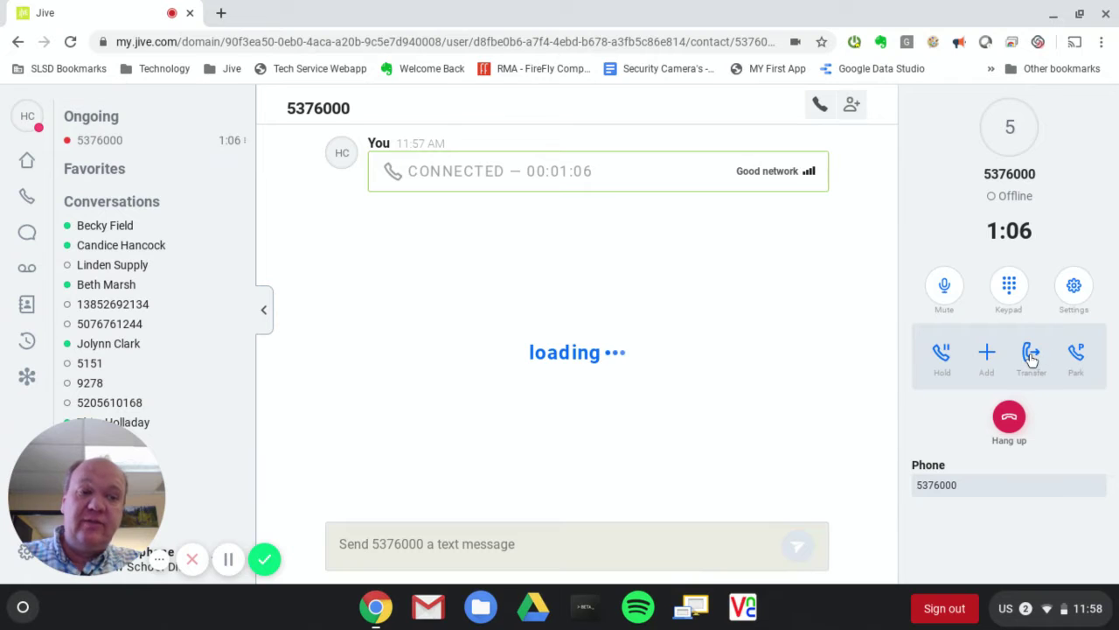
click(1010, 419)
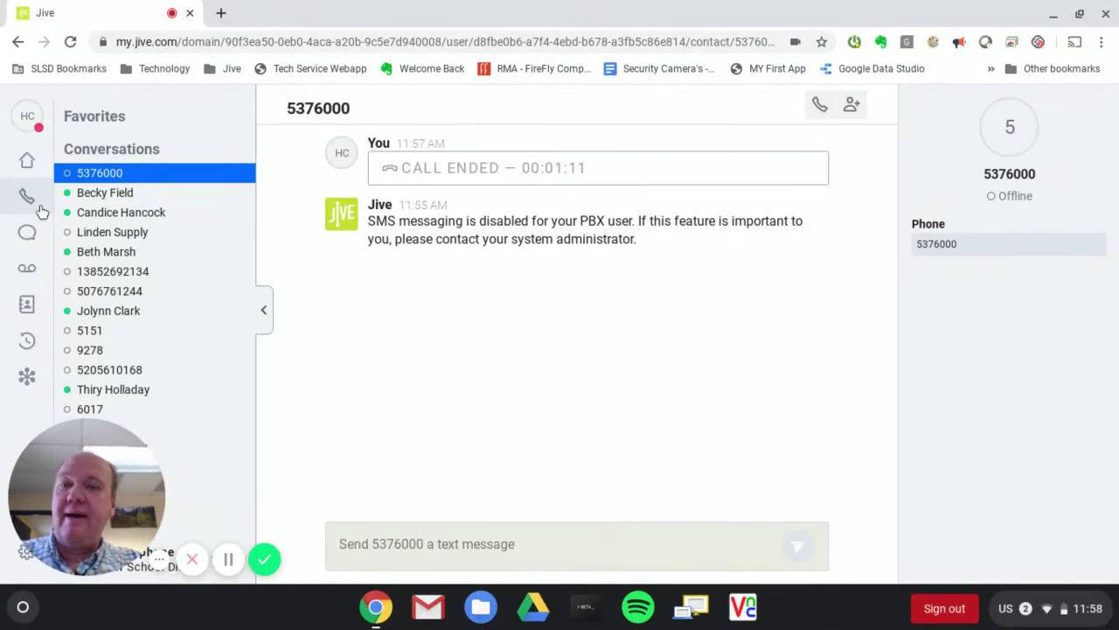
View the new message page and the voicemail activity
click(27, 234)
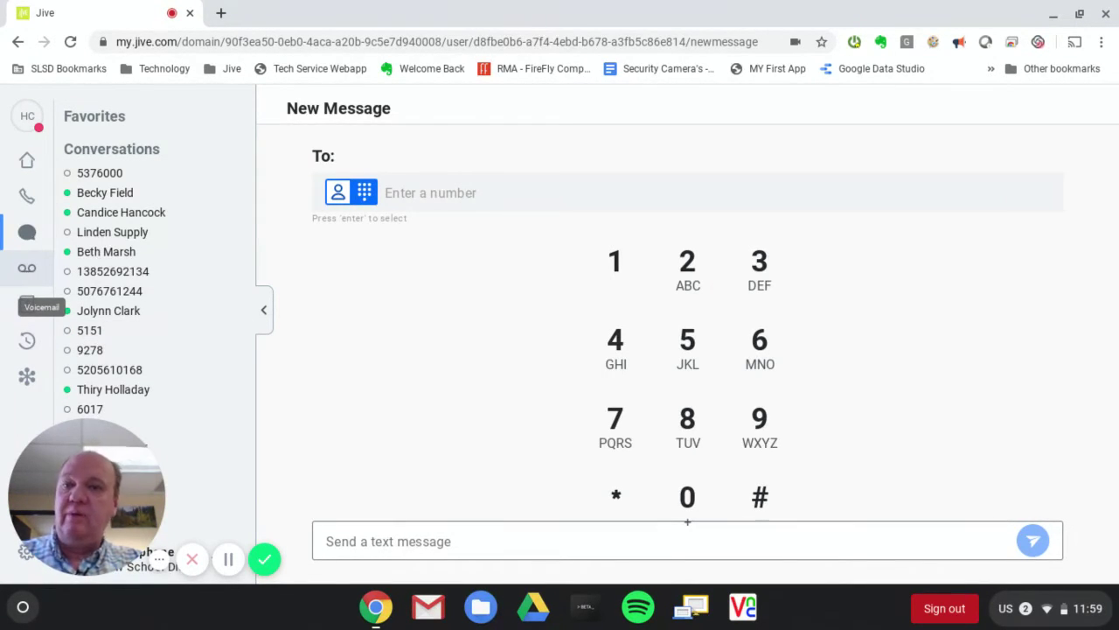
click(26, 272)
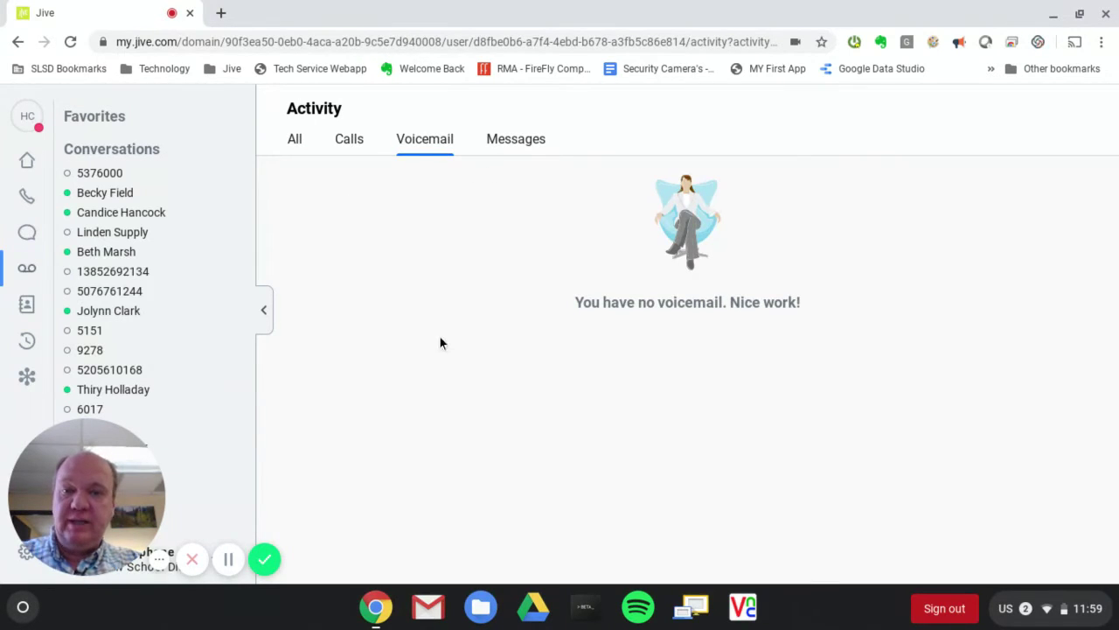
Search the contacts for a colleague by first name, open the matching contact and add it to the favorites
click(27, 306)
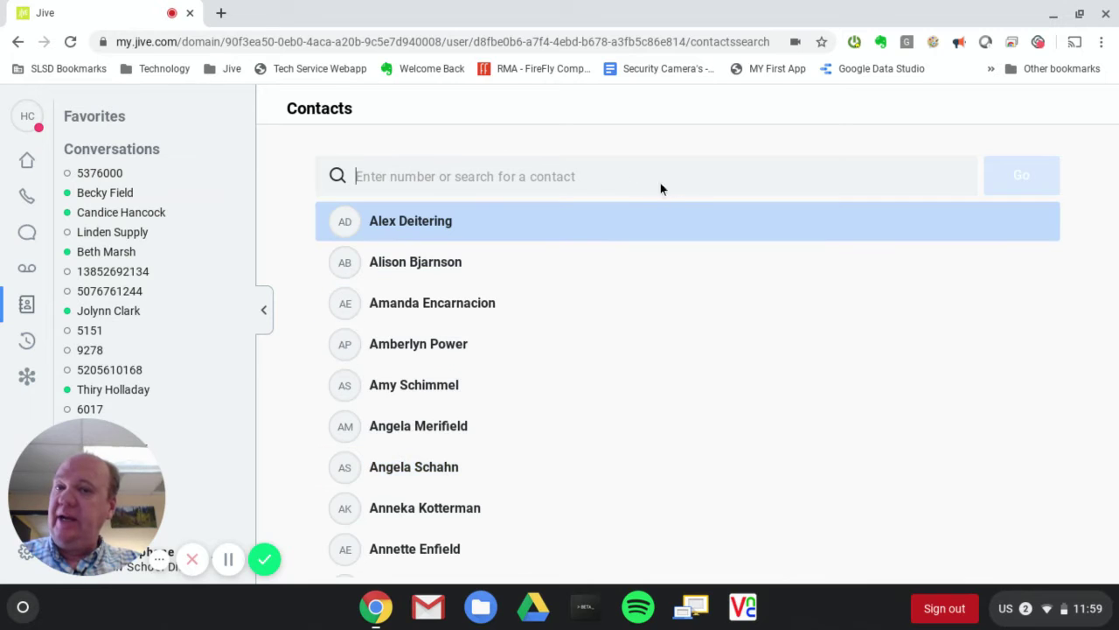
click(508, 173)
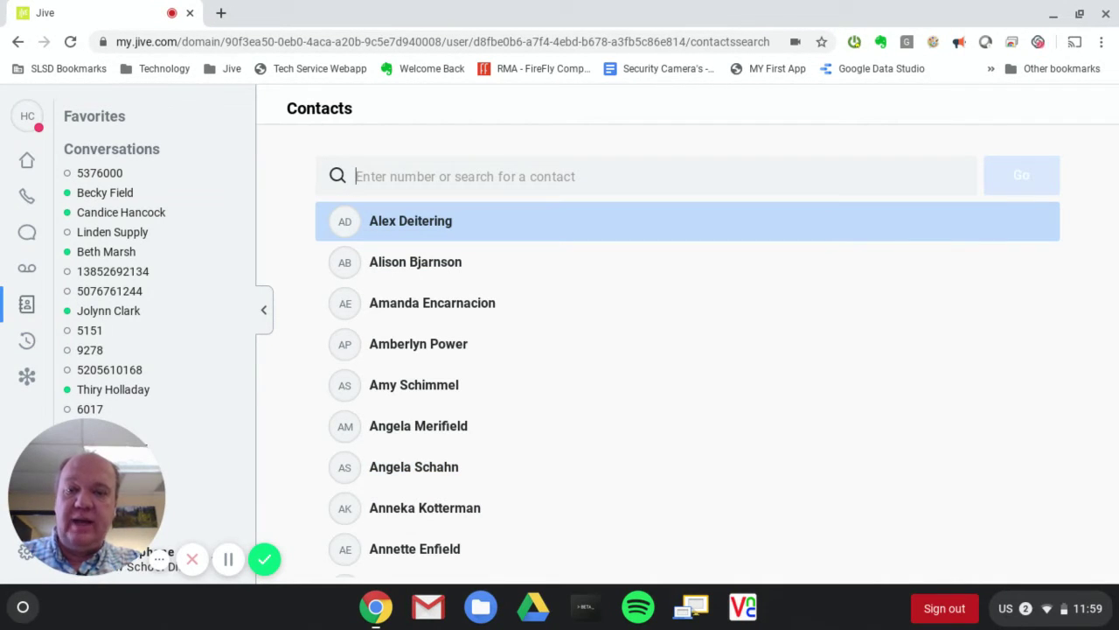
text(eric)
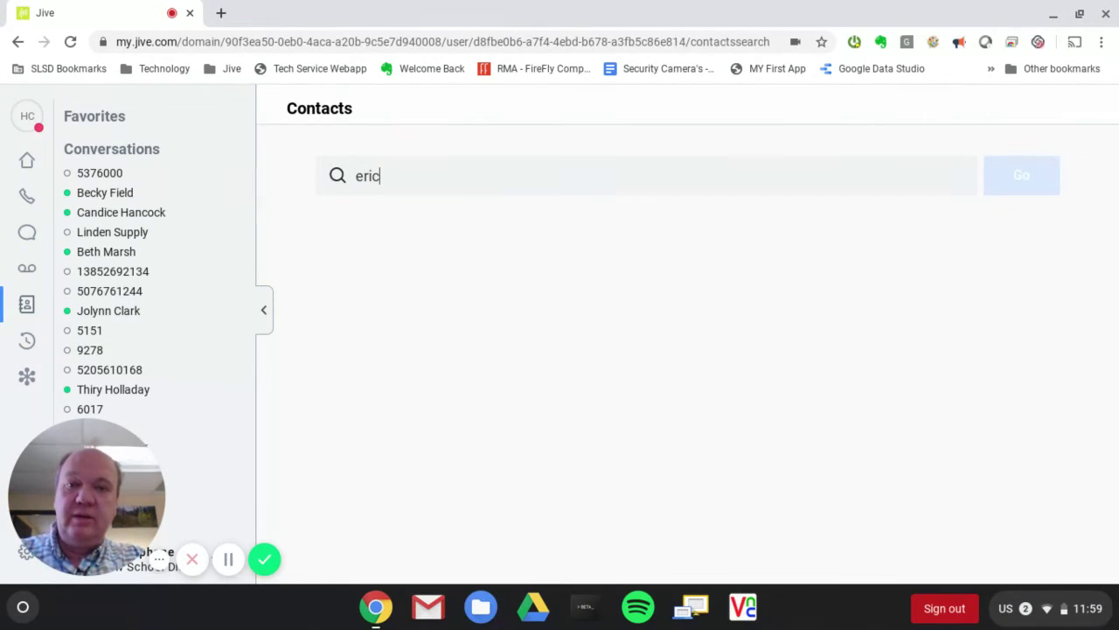
click(463, 223)
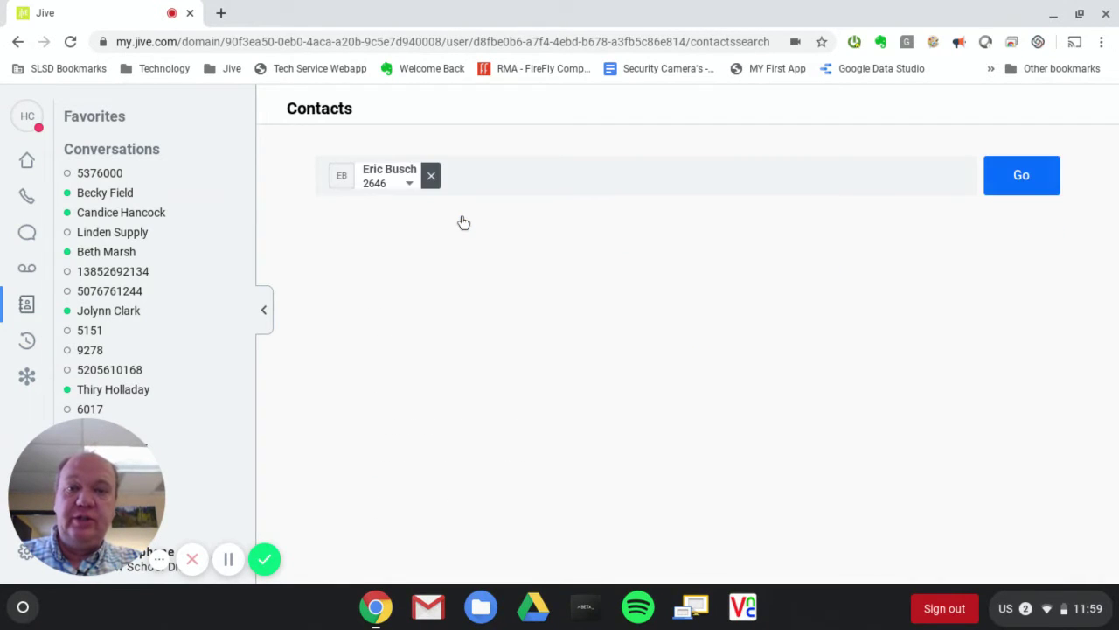
click(1023, 175)
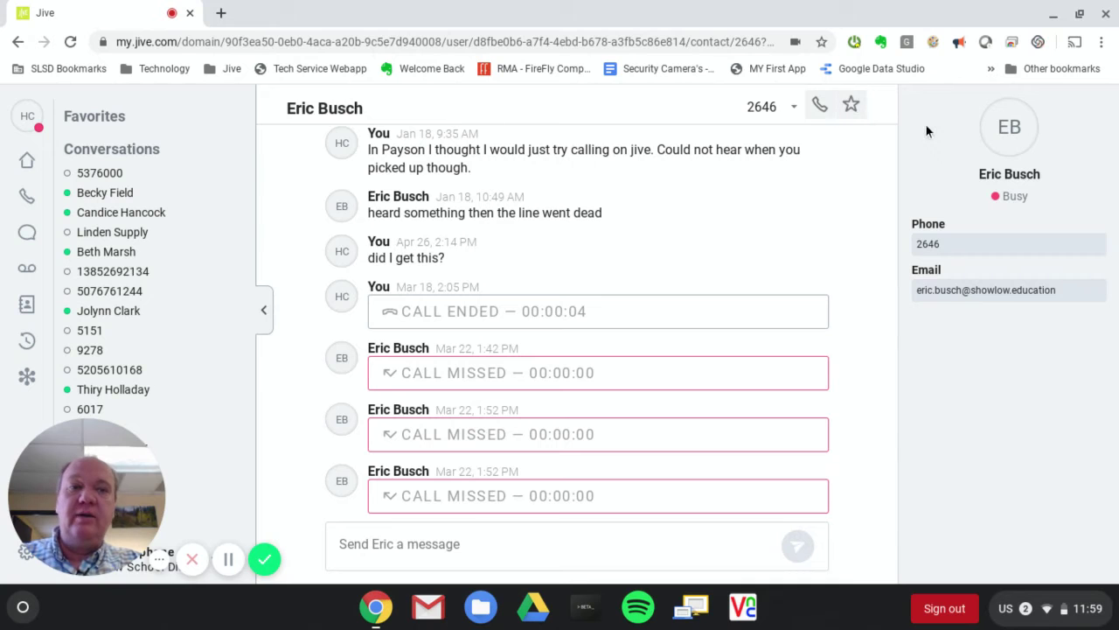
click(852, 106)
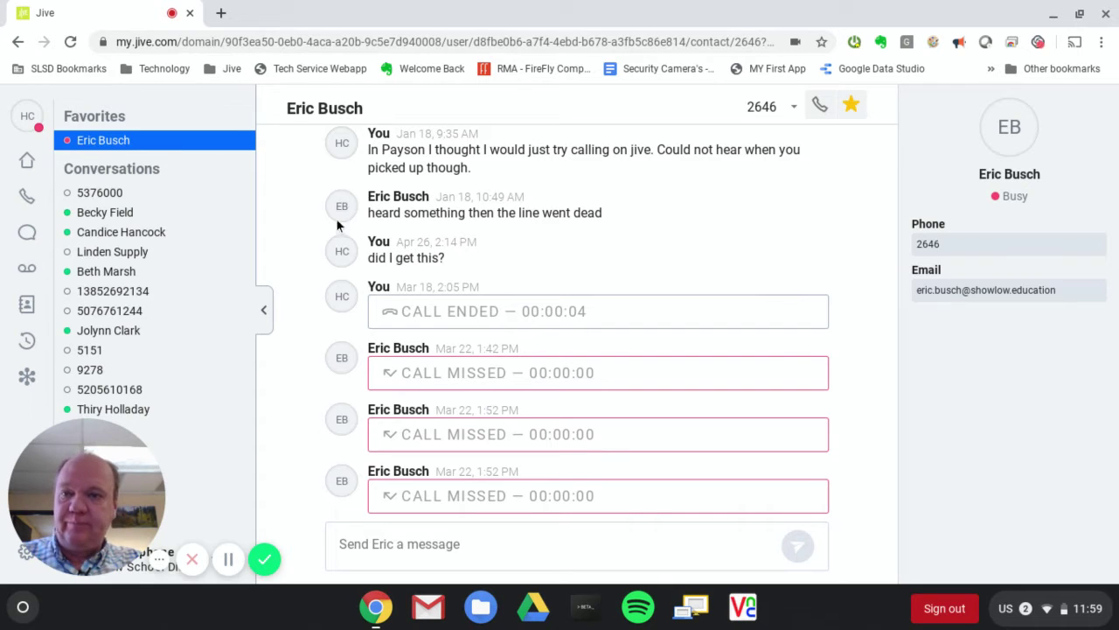
Find a second colleague in the contacts by first name, open the top match and mark it as a favorite
click(27, 304)
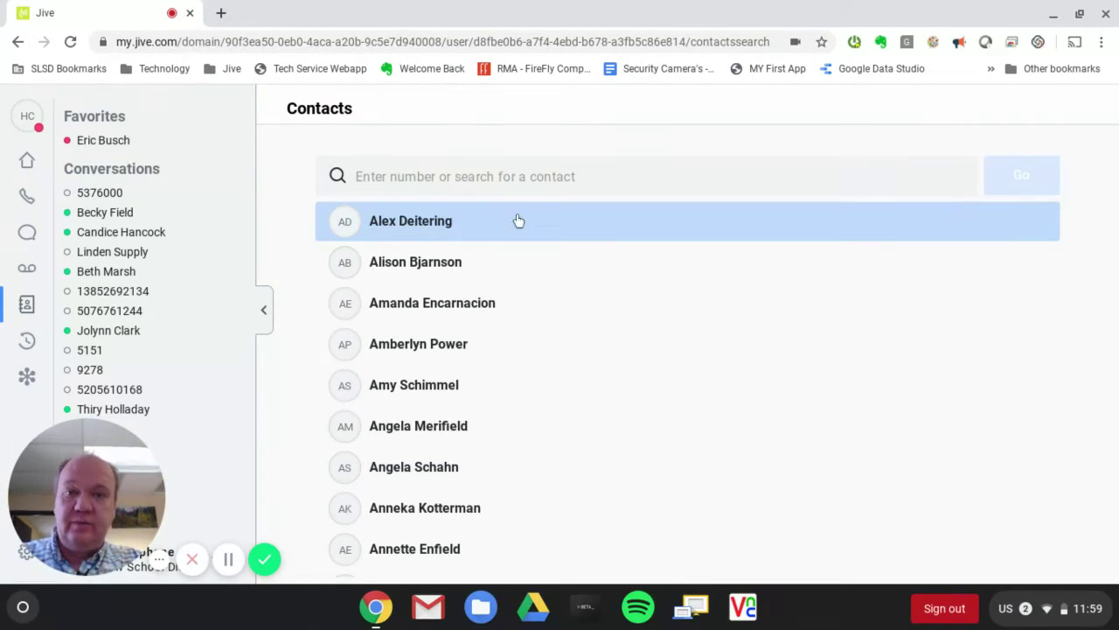
text(john)
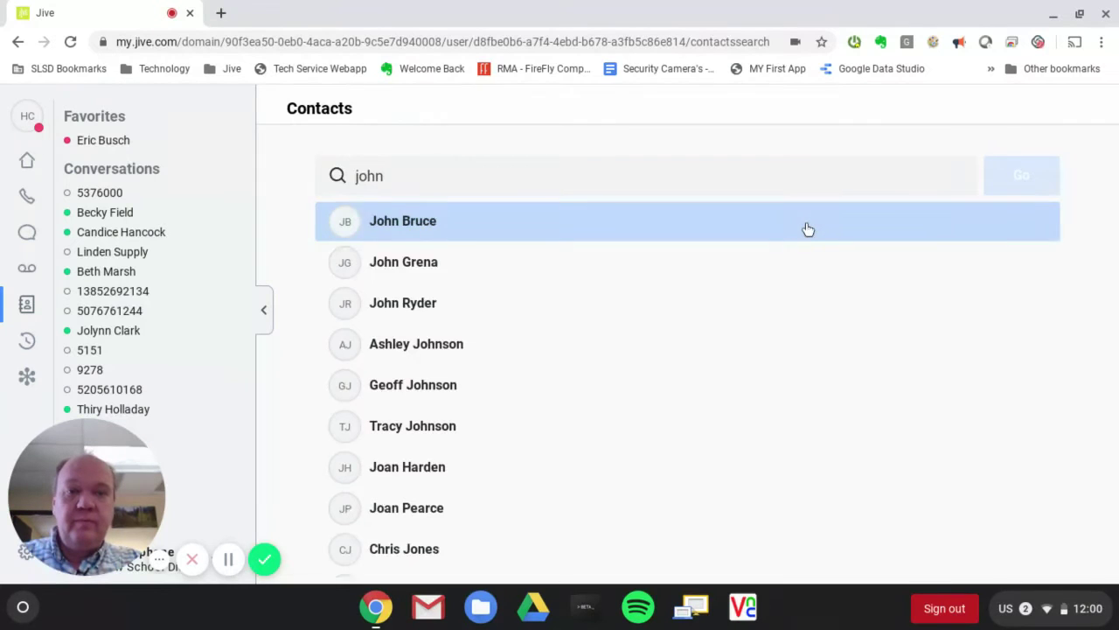
click(808, 229)
click(1022, 179)
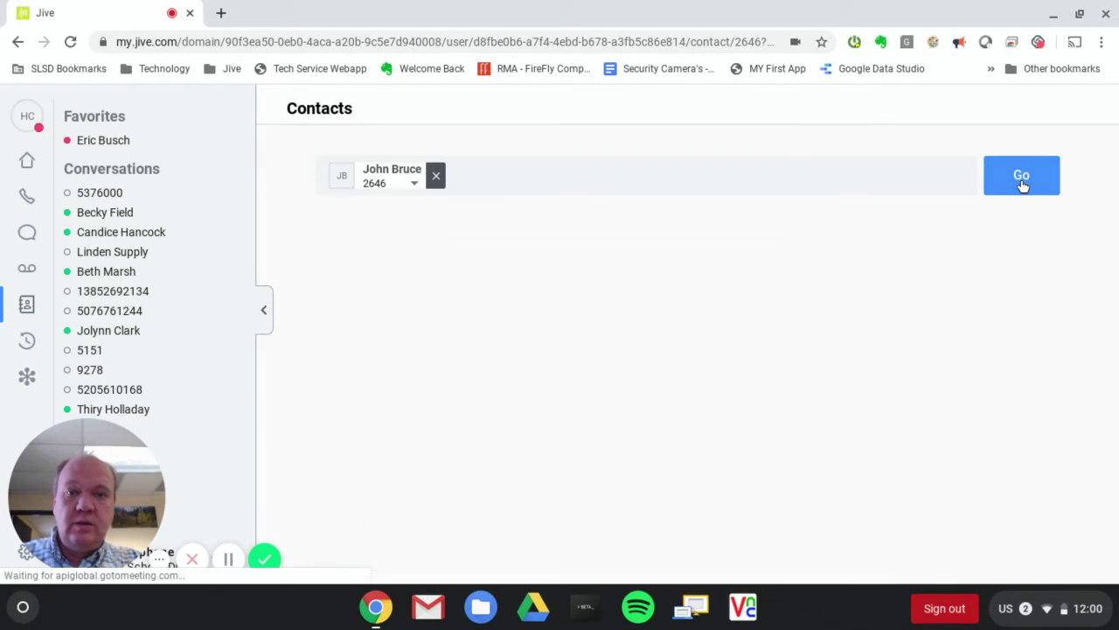
click(851, 105)
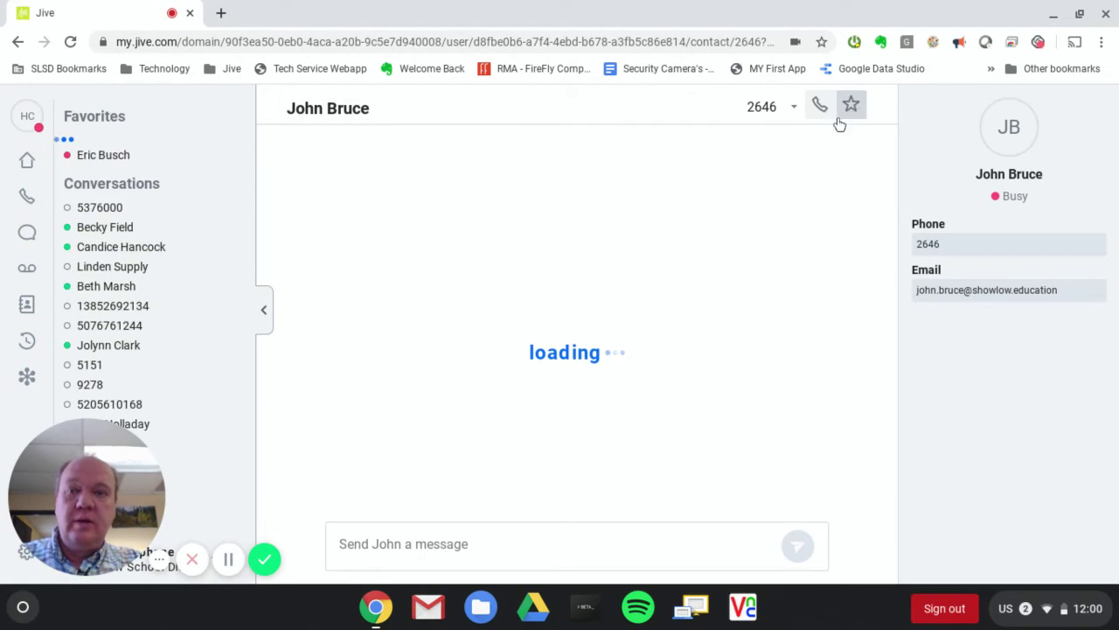
Search the contacts for a third colleague by first name, open the top match and add it to the favorites
click(26, 303)
click(420, 188)
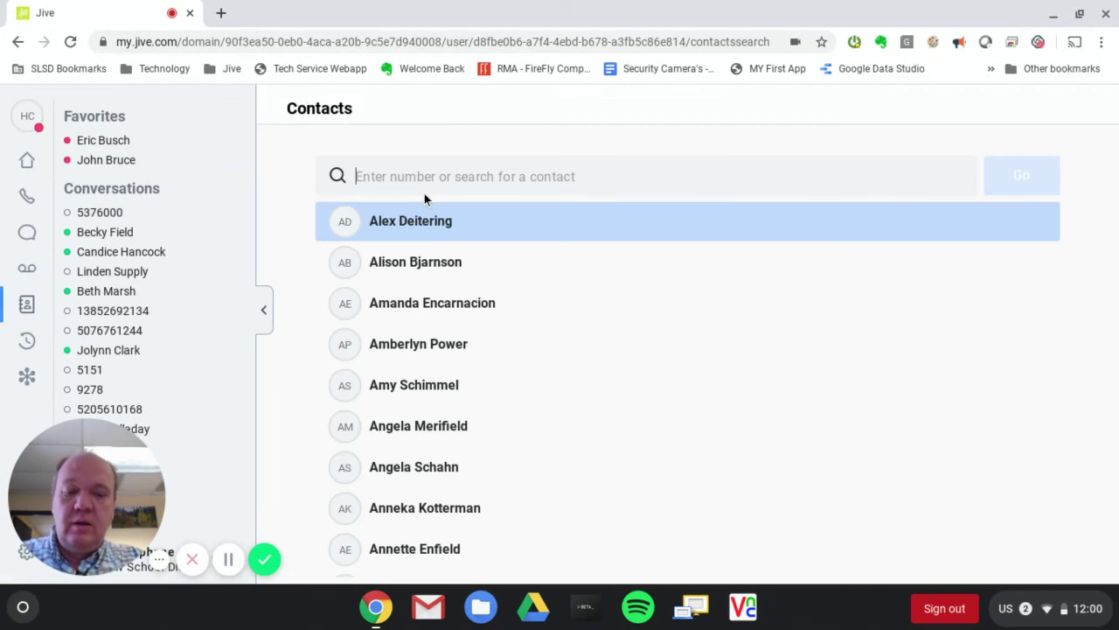
text(jorge)
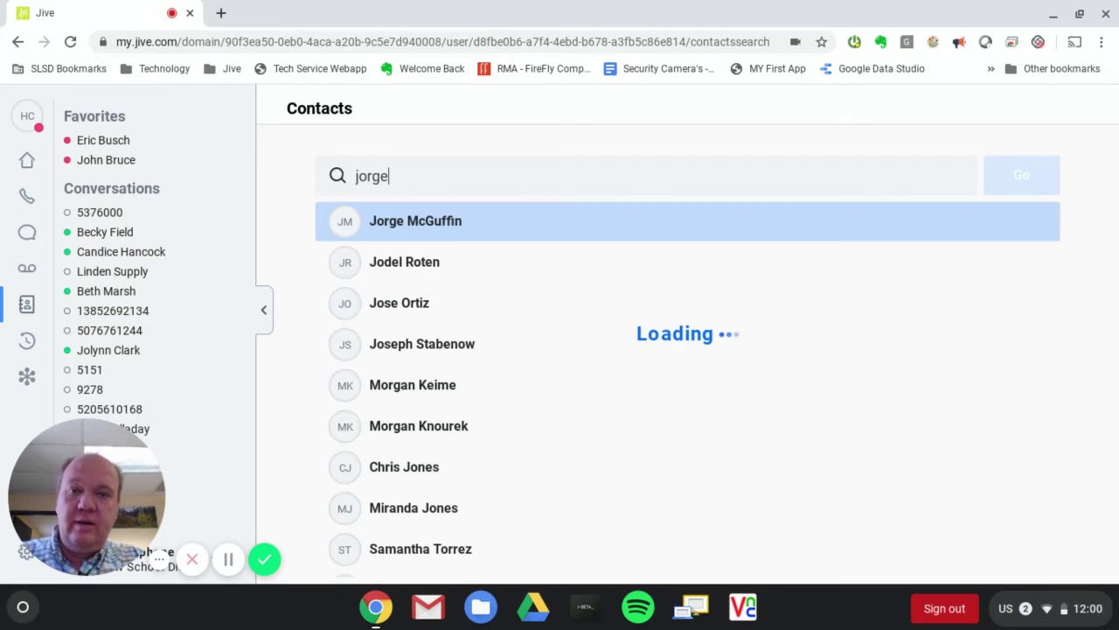
click(859, 235)
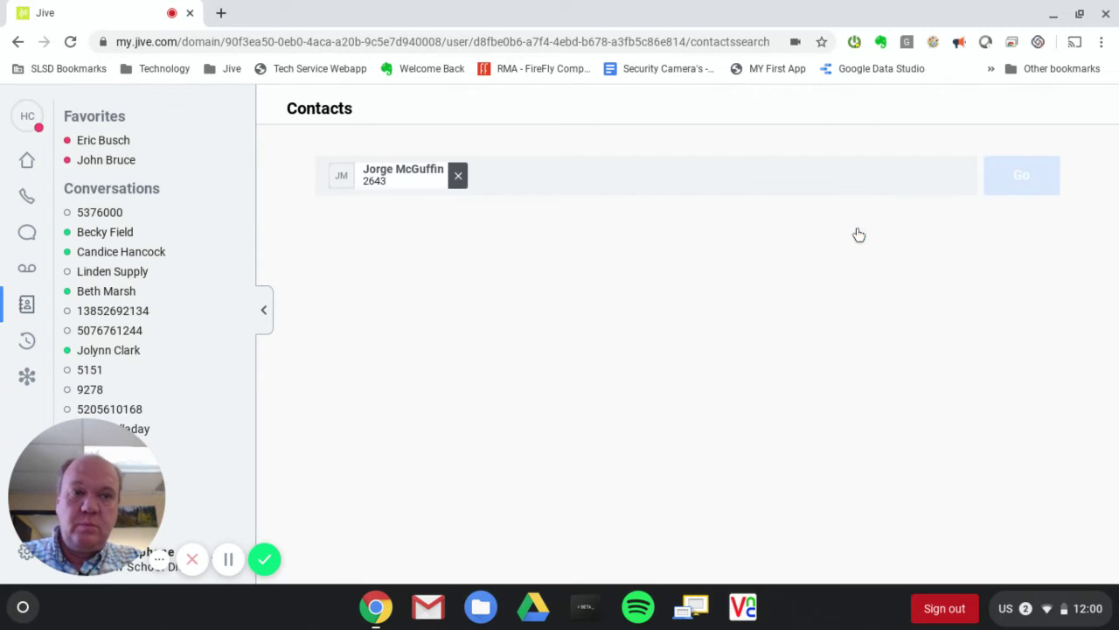
click(1035, 174)
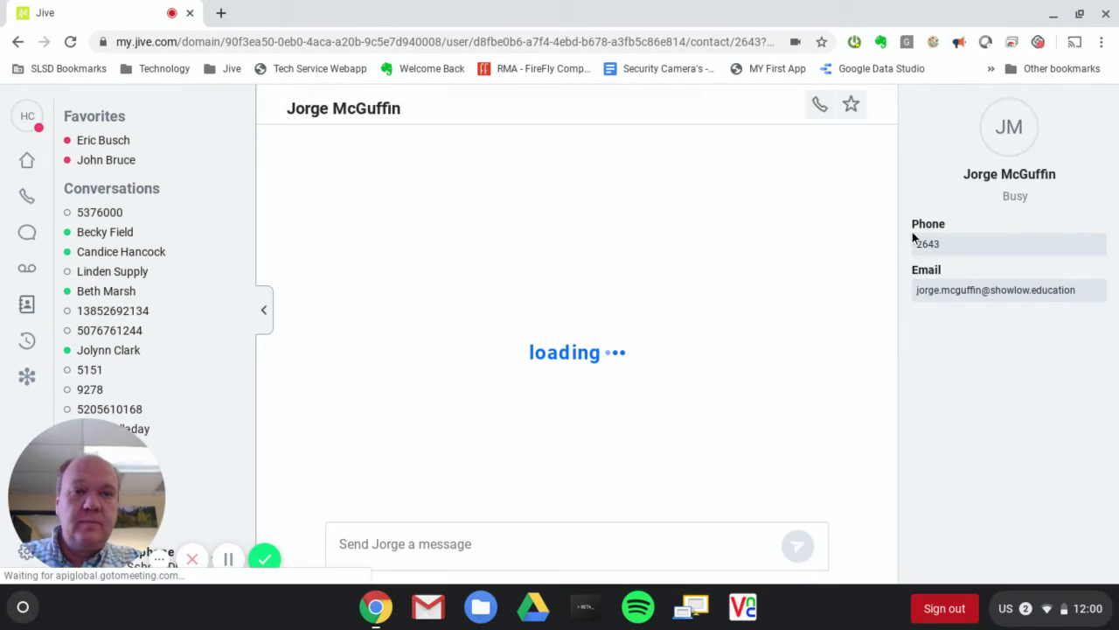
click(851, 107)
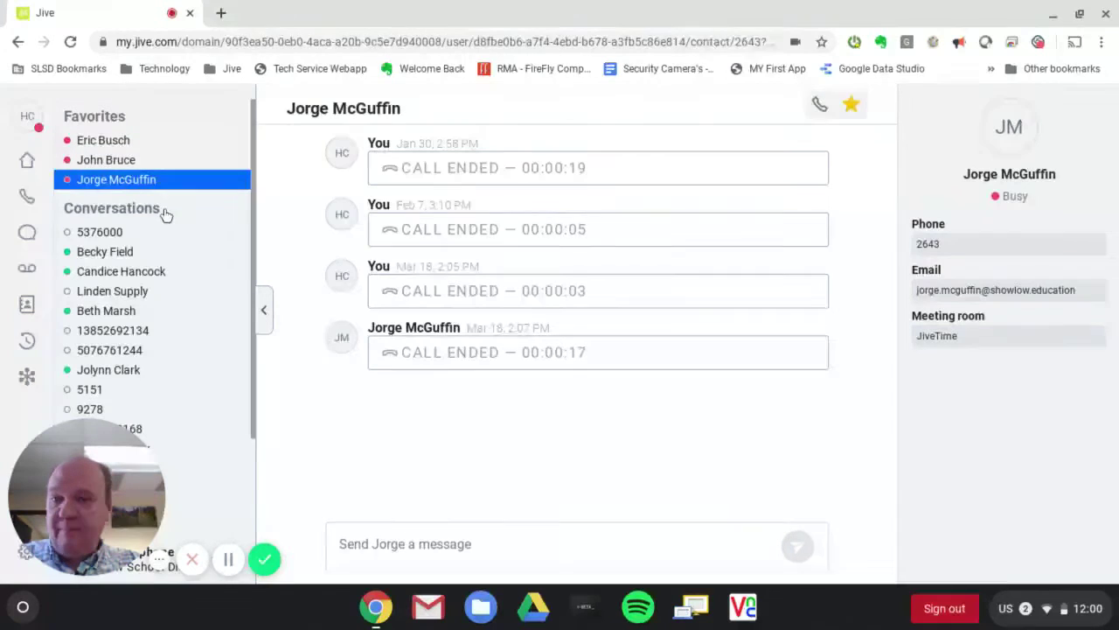
Open the recent activity and look through the full history of incoming, outgoing and missed calls
click(27, 340)
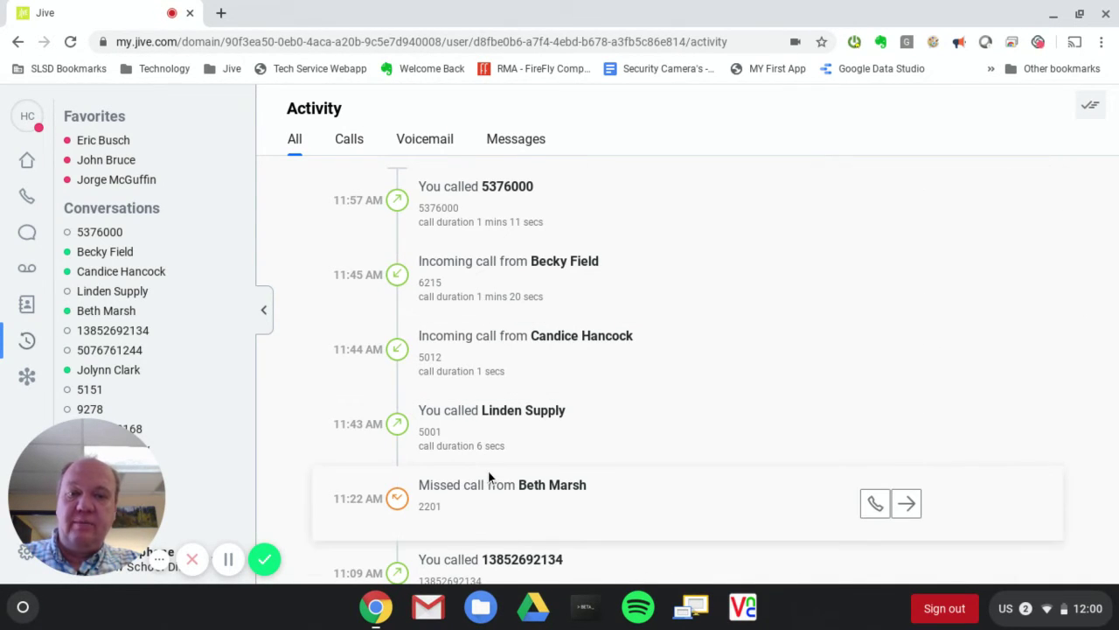
scroll(726, 398, down, 1)
scroll(728, 389, up, 1)
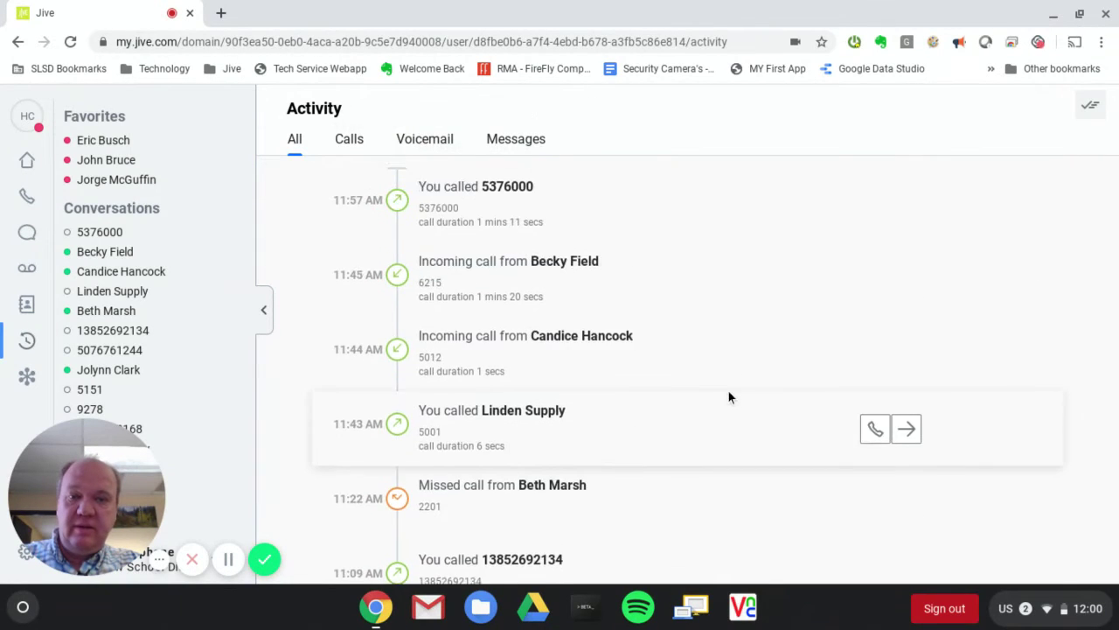
scroll(728, 389, down, 12)
scroll(727, 389, up, 1)
scroll(727, 389, up, 10)
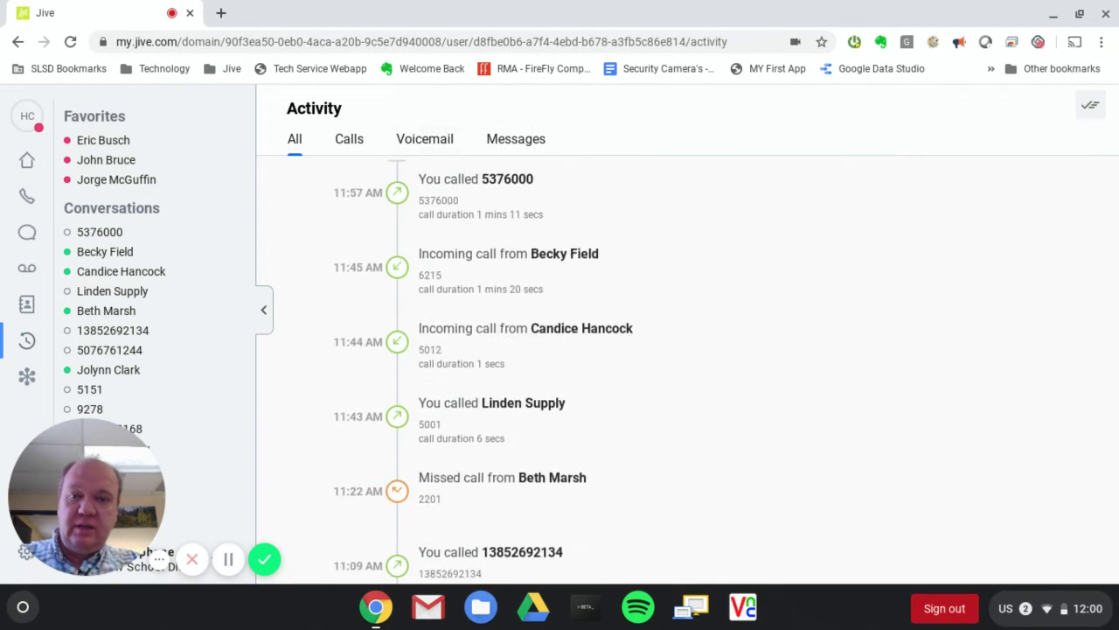
scroll(725, 289, down, 10)
scroll(726, 419, up, 10)
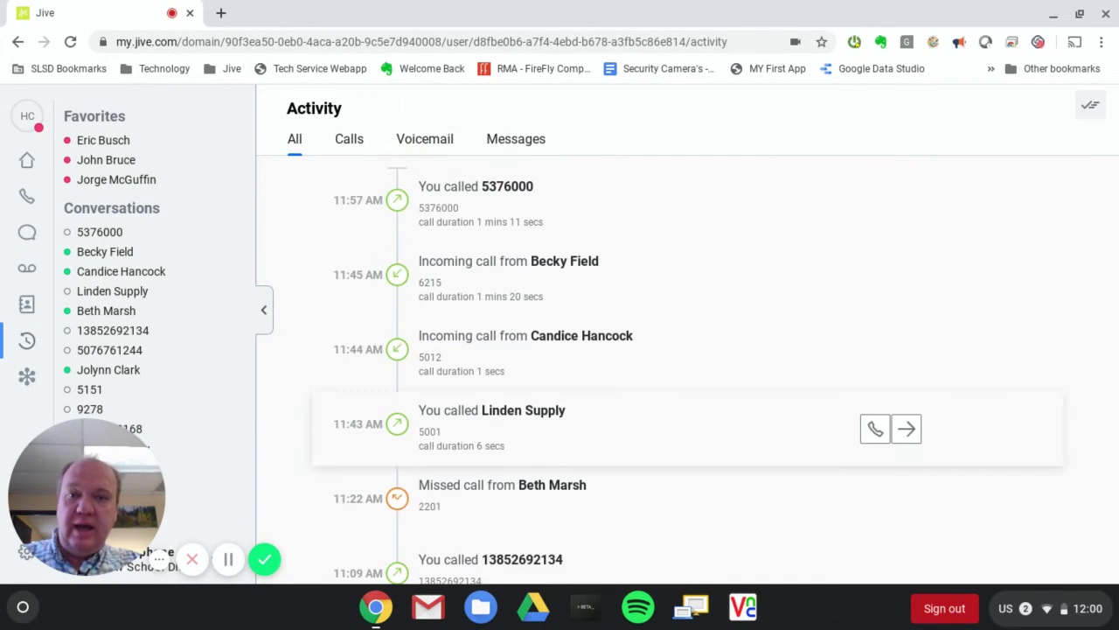
View the activity filtered by calls, voicemail and messages, and return to the complete list
click(349, 147)
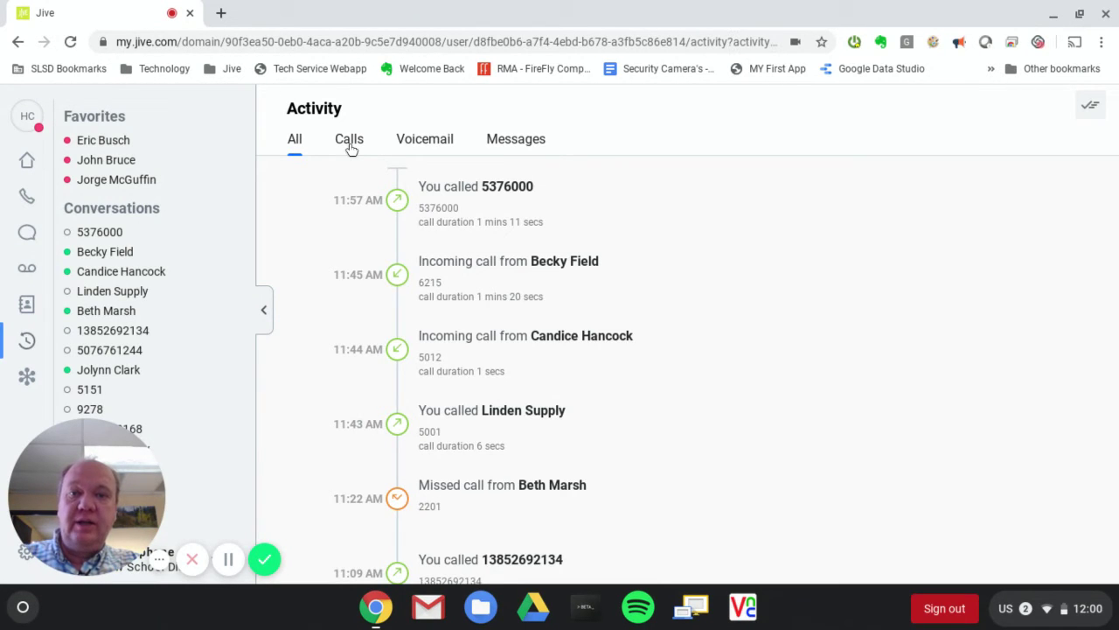
click(436, 150)
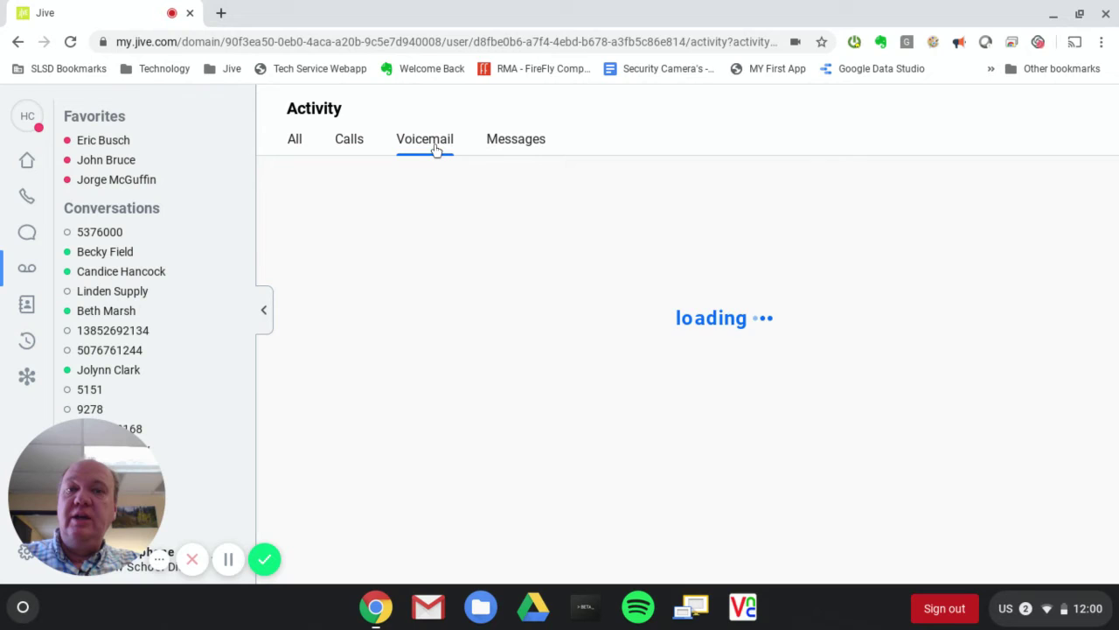
click(518, 150)
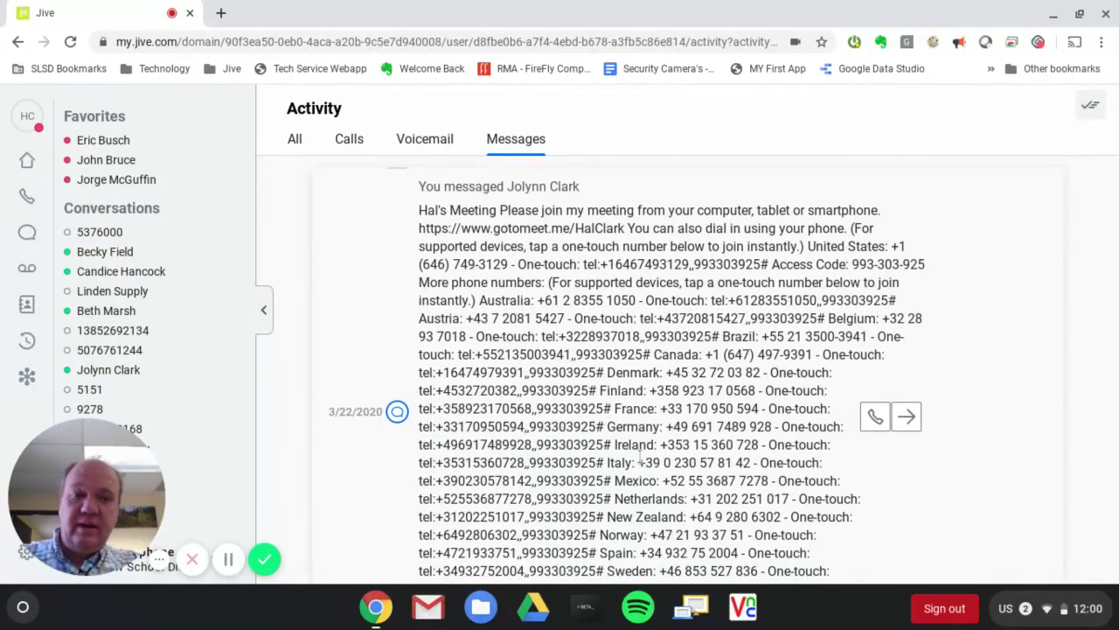
click(295, 141)
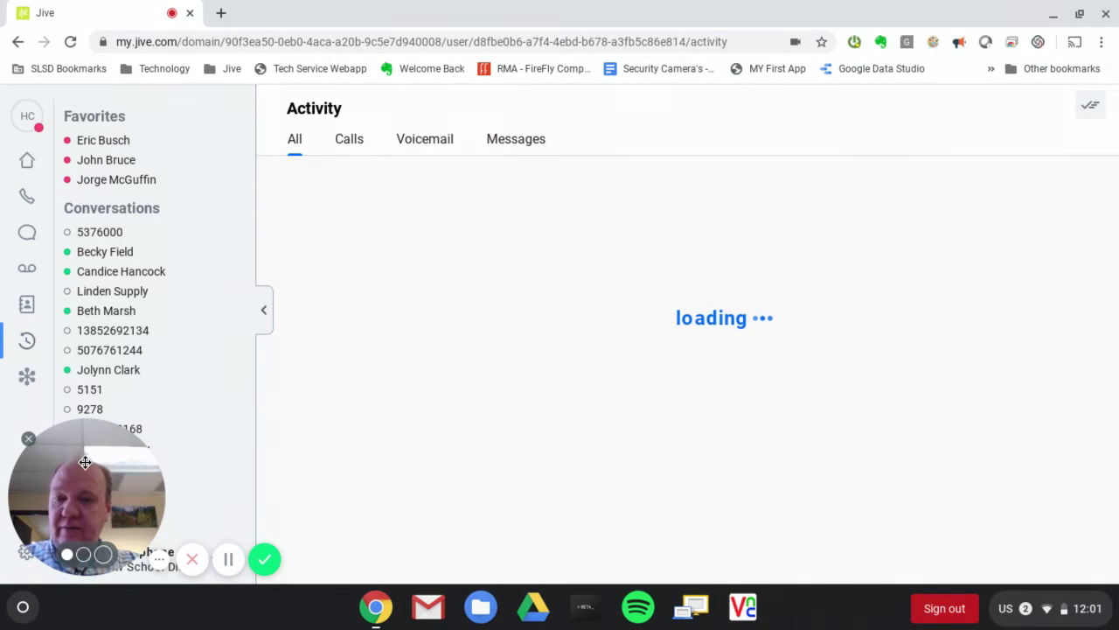
Open the settings and examine the voicemail options for email notifications, recordings and message deletion
drag(88, 462, 353, 460)
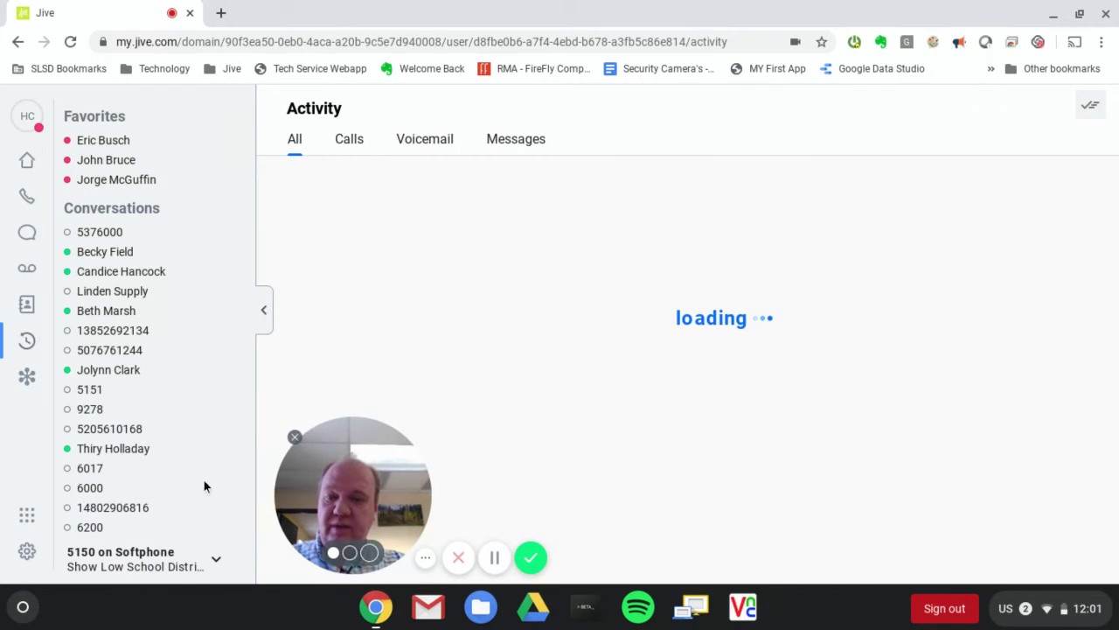
click(27, 553)
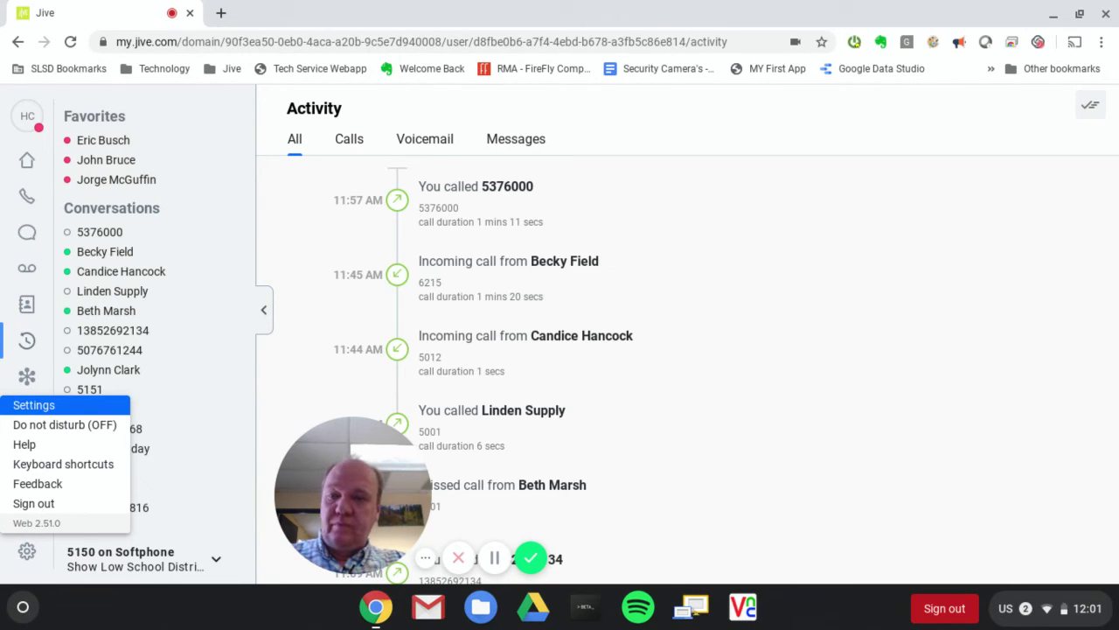
click(35, 407)
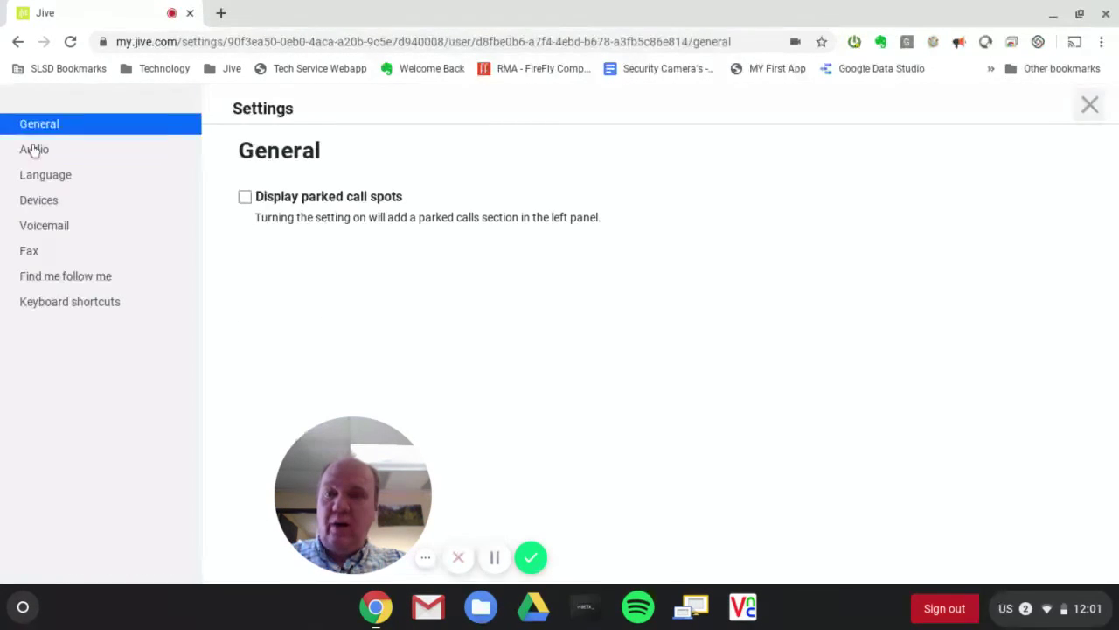
click(46, 232)
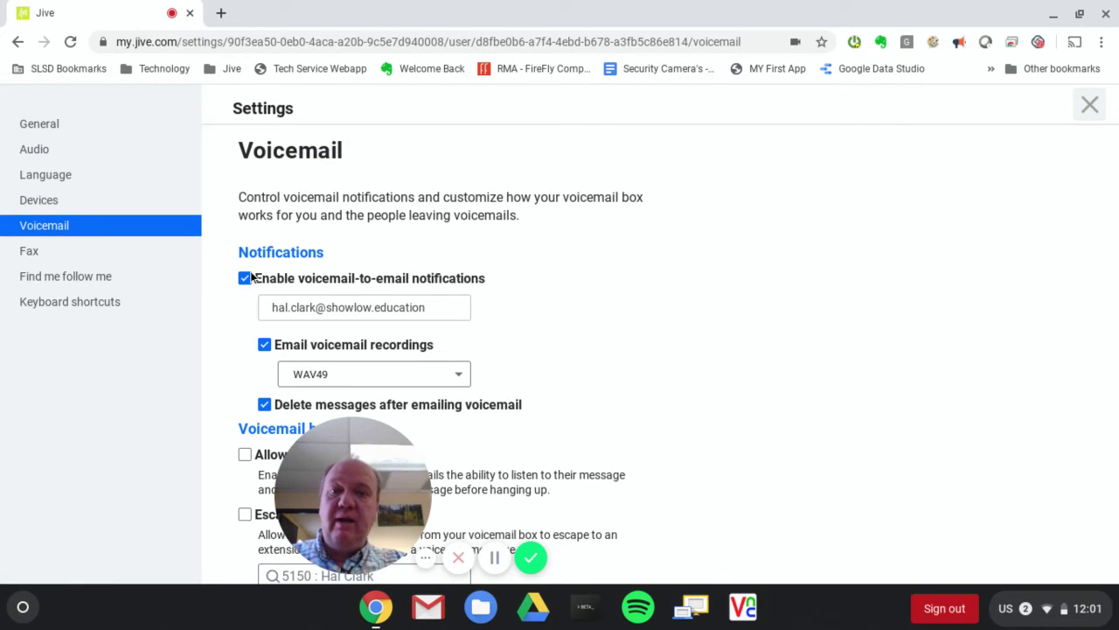
scroll(587, 289, down, 1)
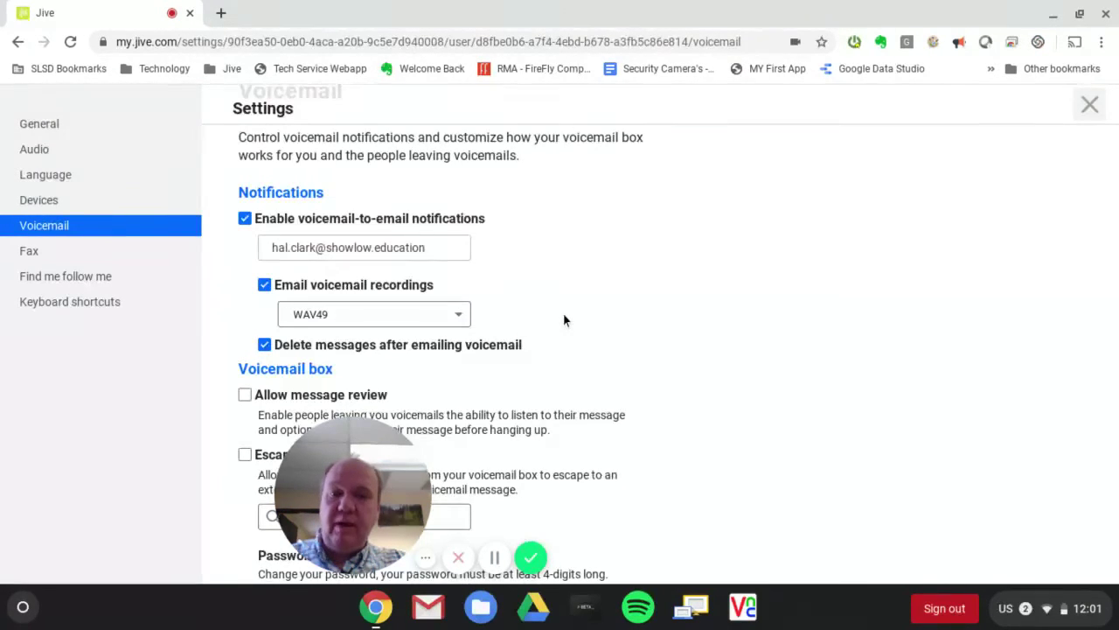
scroll(564, 320, down, 1)
click(264, 288)
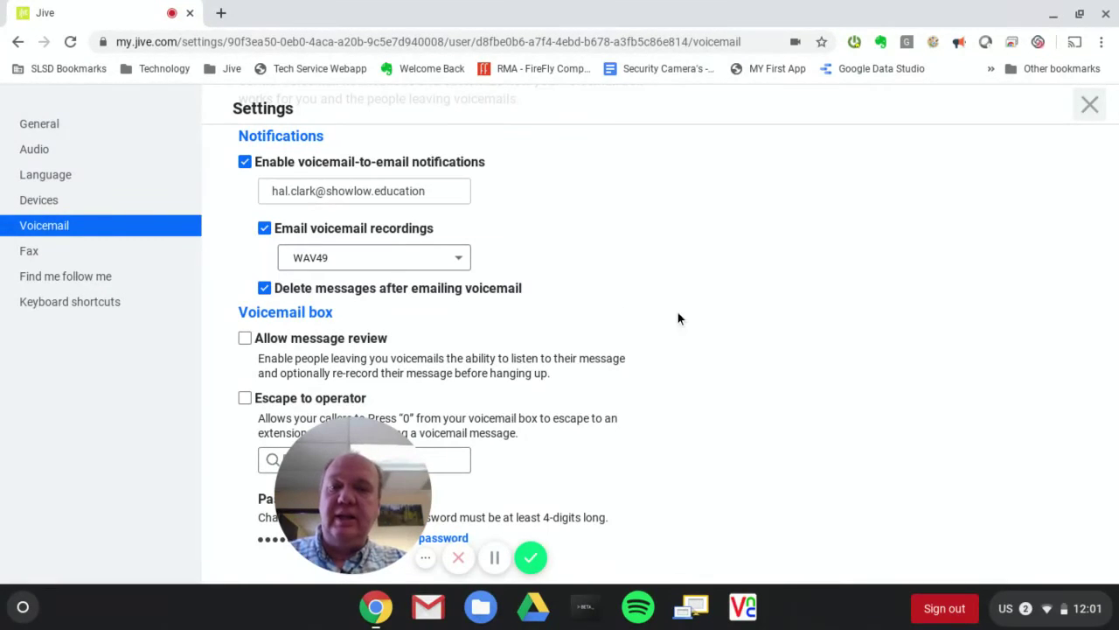
Look through the devices, keyboard shortcuts and general settings, and close the settings
click(36, 203)
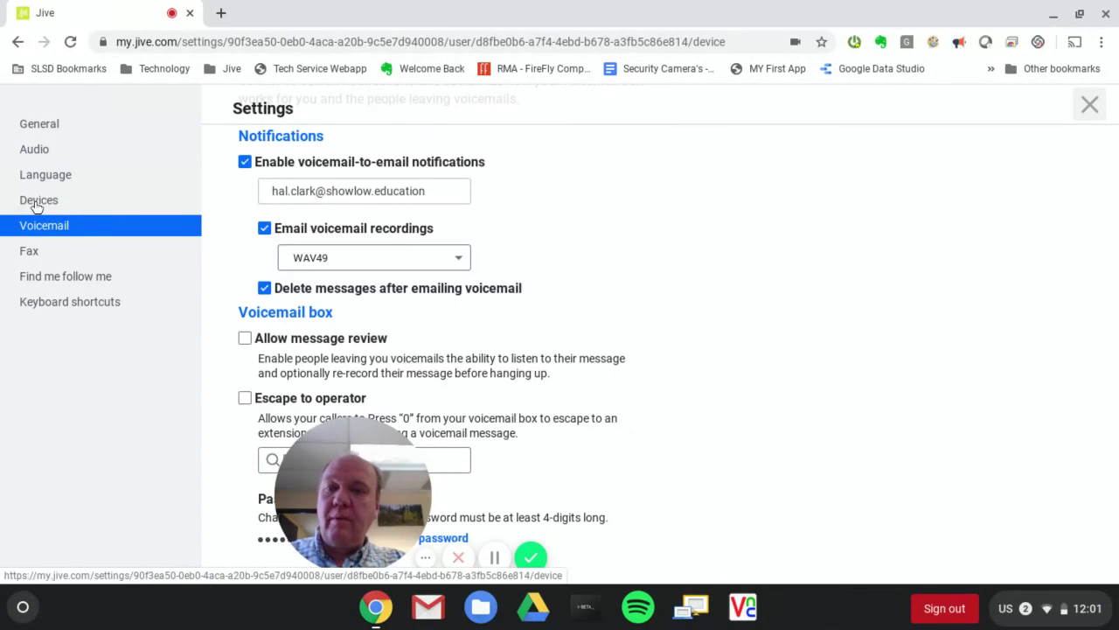
click(90, 308)
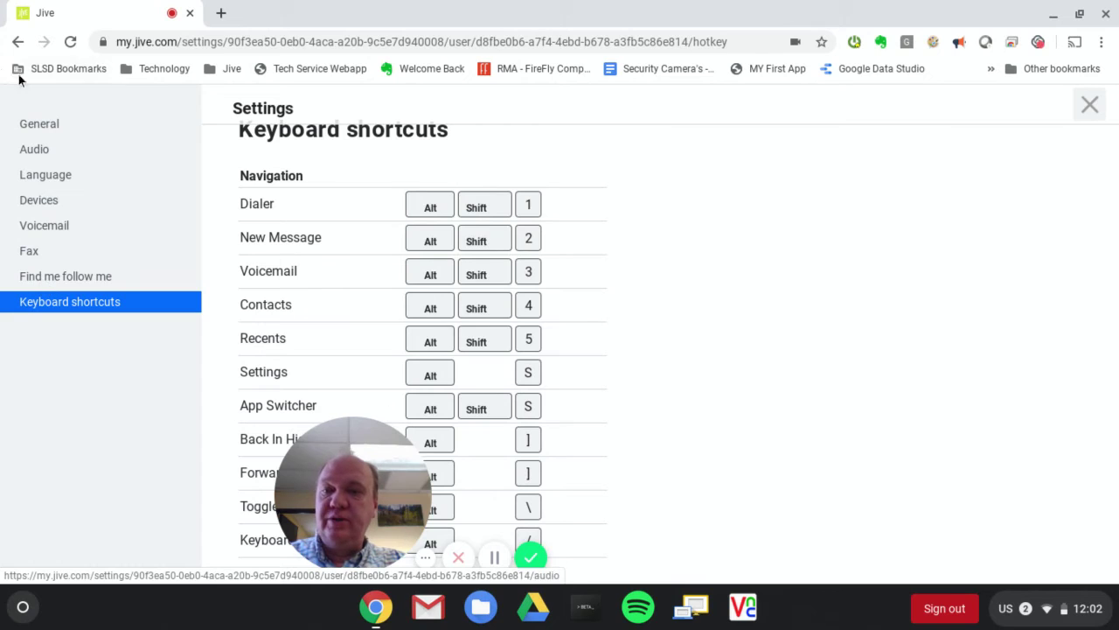
click(38, 128)
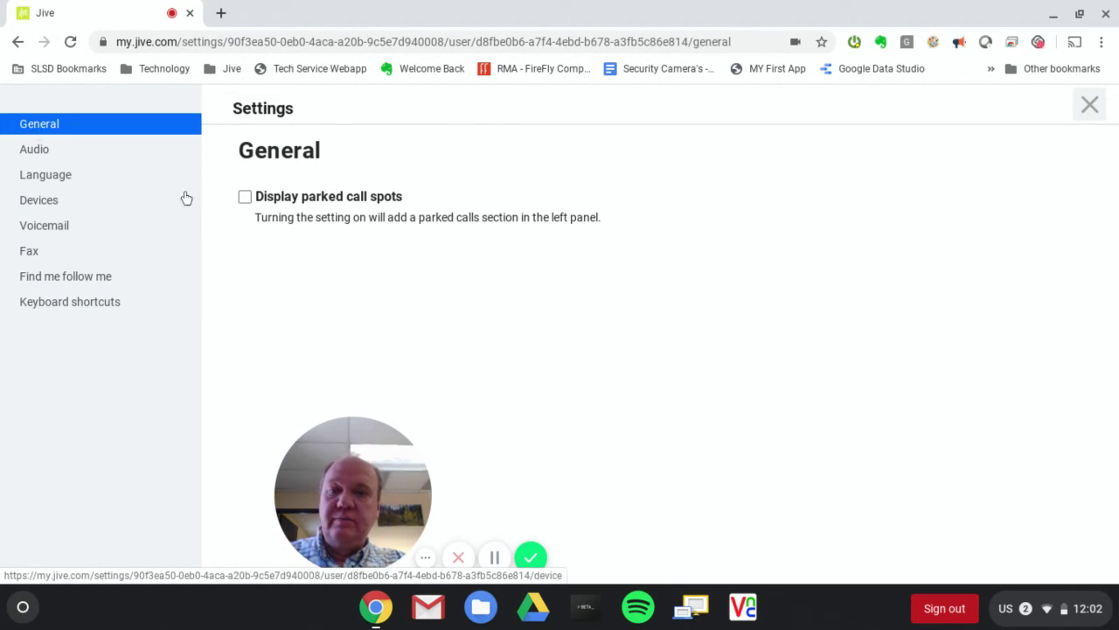
click(1091, 107)
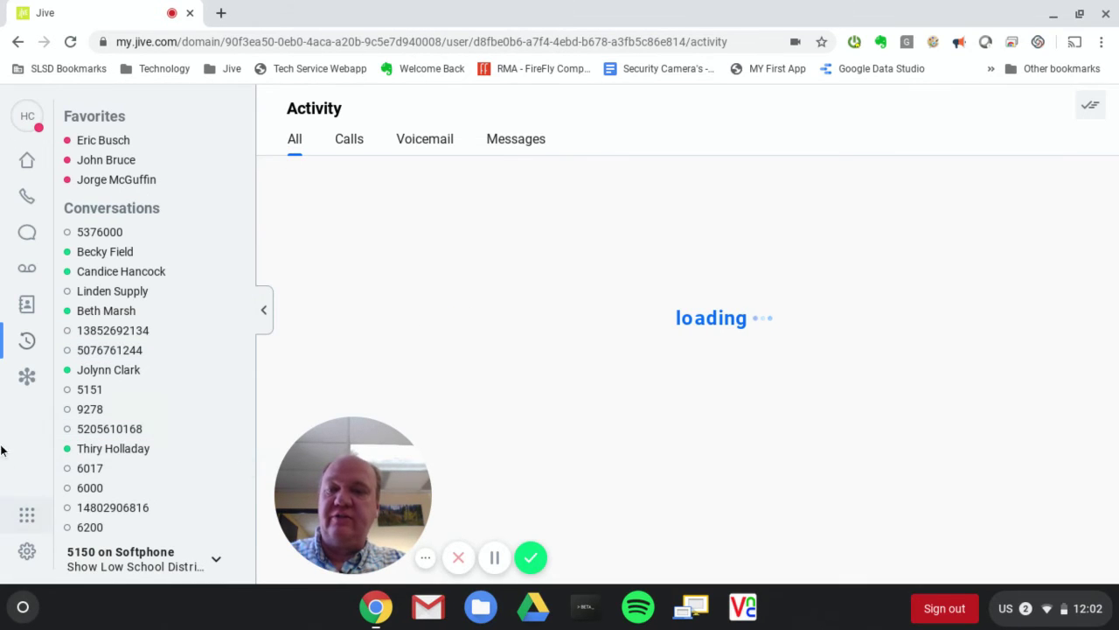
Open the account profile in the LogMeIn Profile Management Portal and review the personal info fields
click(28, 118)
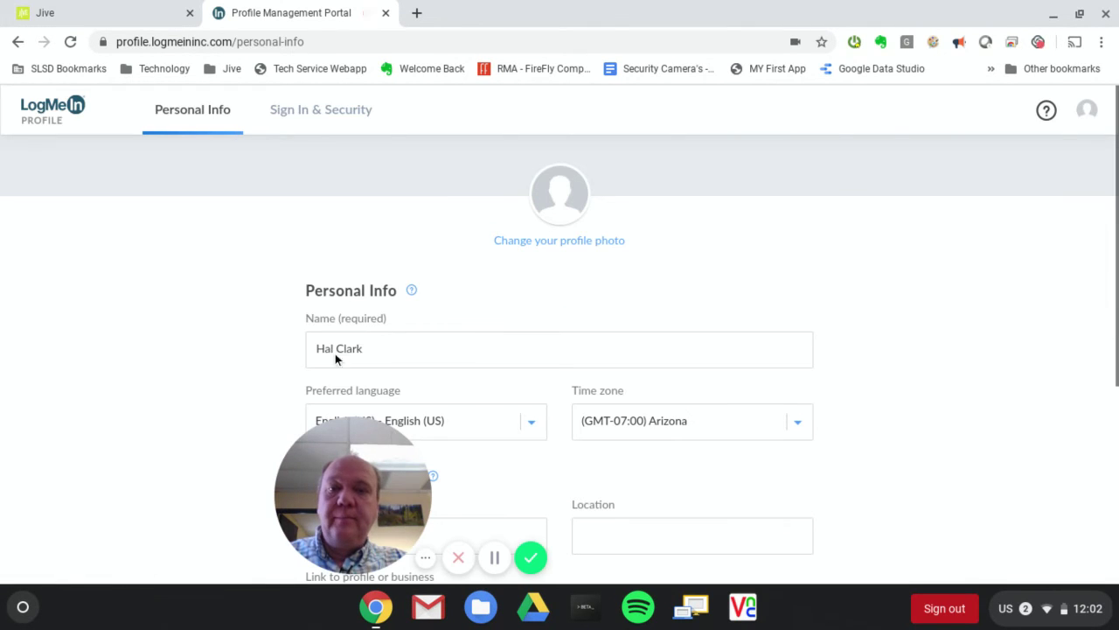
scroll(960, 310, down, 3)
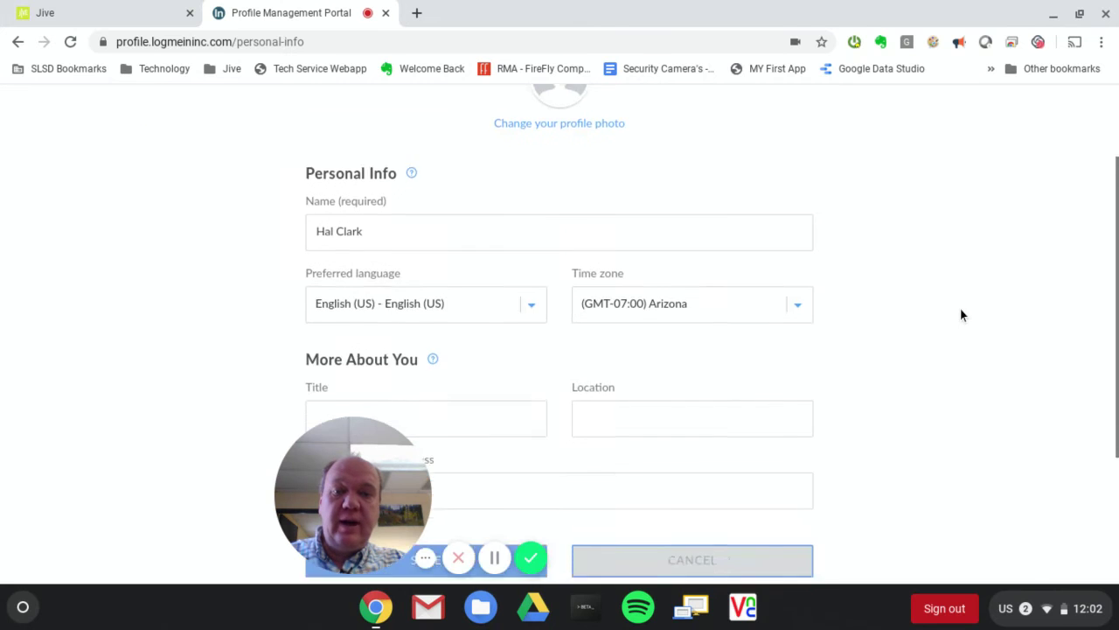
scroll(962, 312, up, 3)
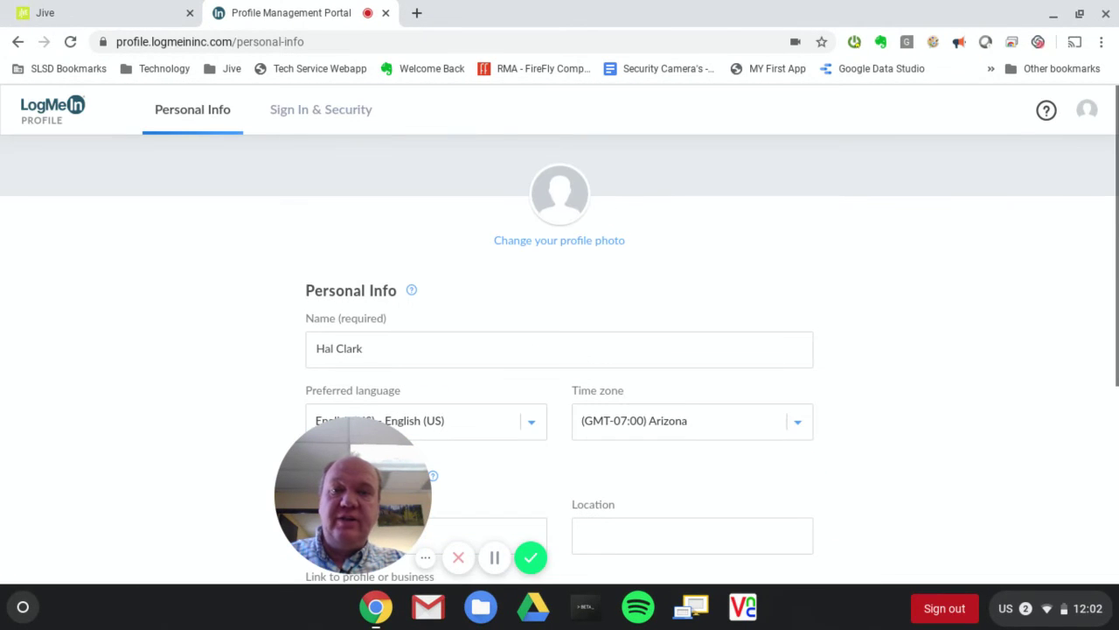
Review the profile's sign-in and security page, highlighting the recovery email address
click(306, 124)
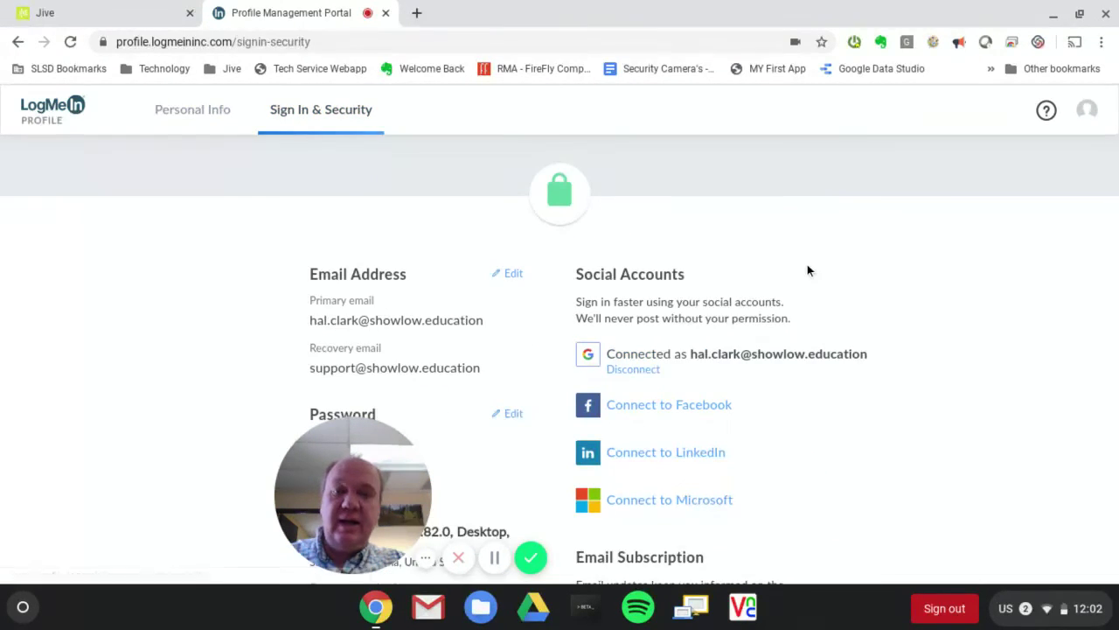
scroll(808, 264, down, 1)
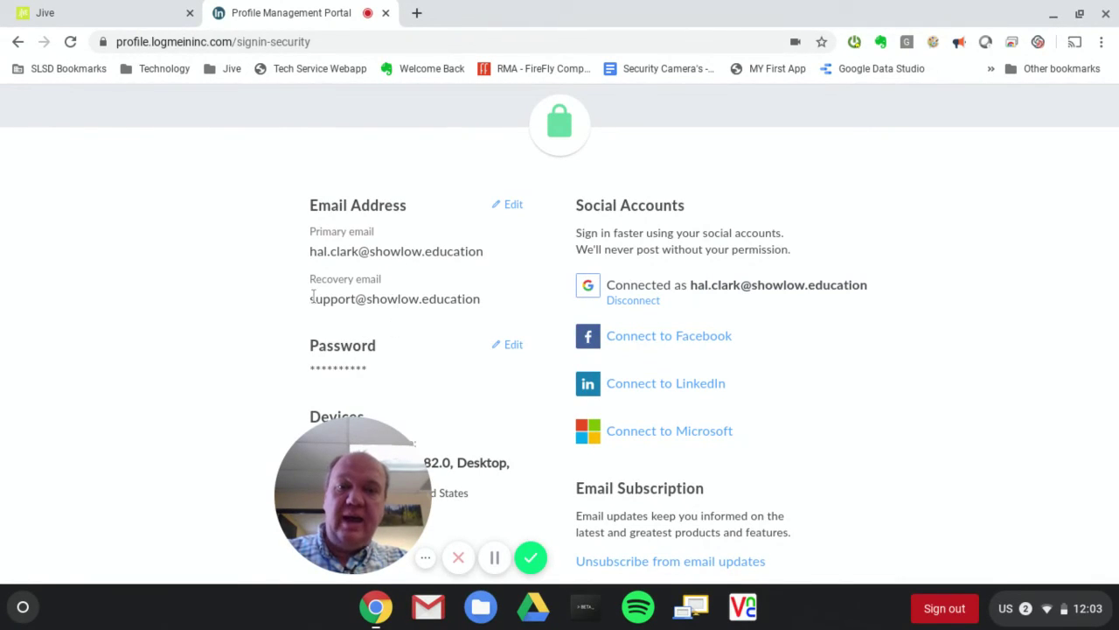
drag(306, 300, 480, 301)
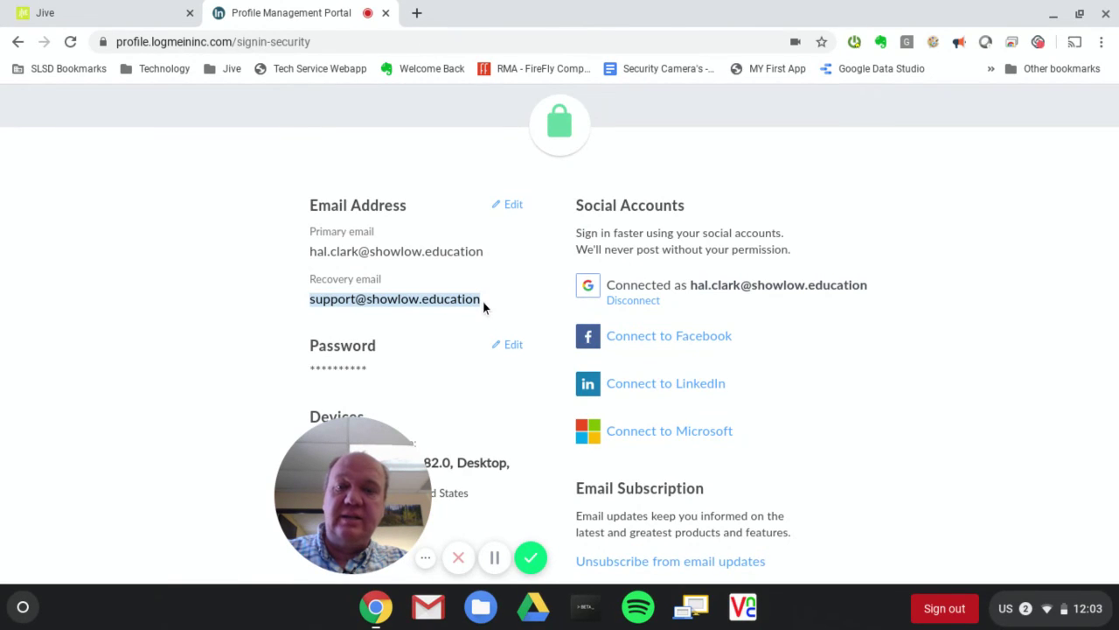
scroll(483, 301, down, 3)
scroll(483, 301, up, 4)
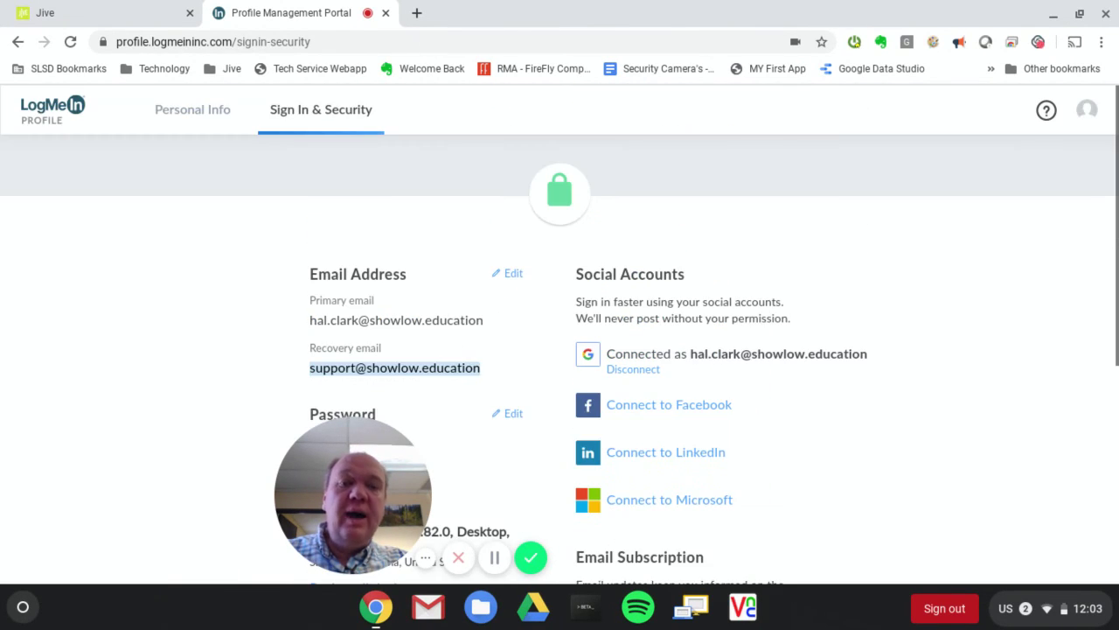
scroll(899, 274, down, 1)
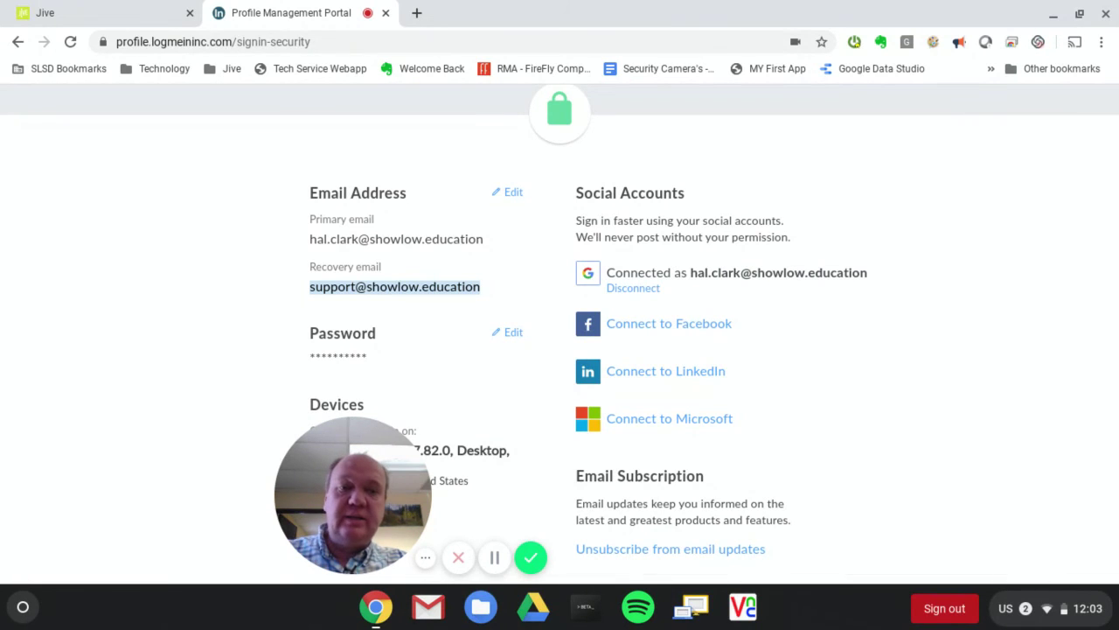
Disconnect the Google account from the profile's social accounts and connect it again
click(644, 291)
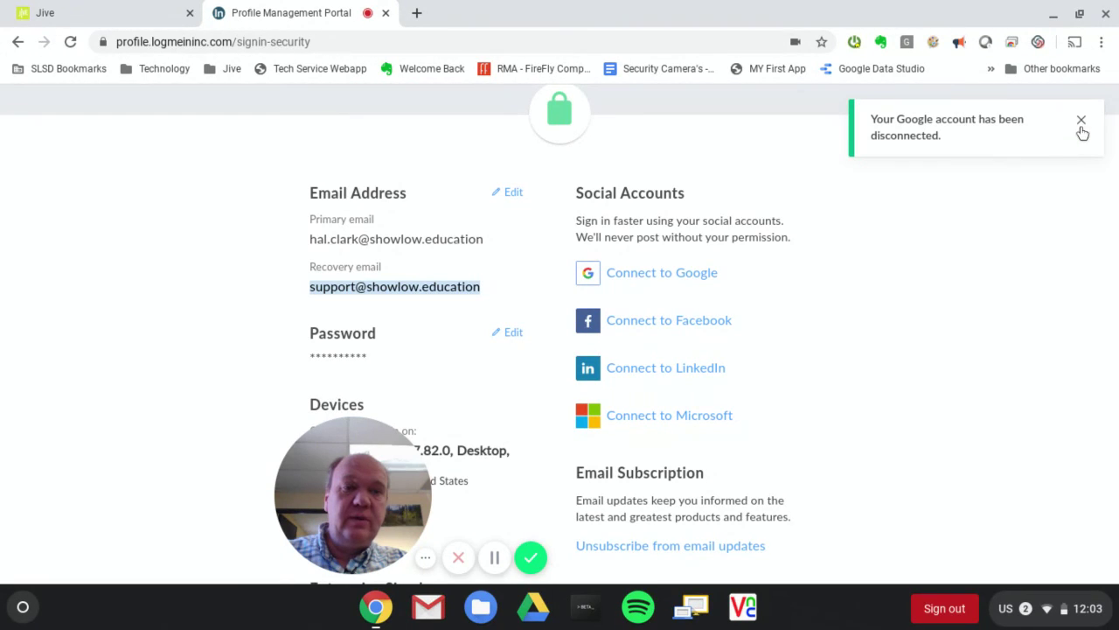
click(1082, 124)
click(657, 273)
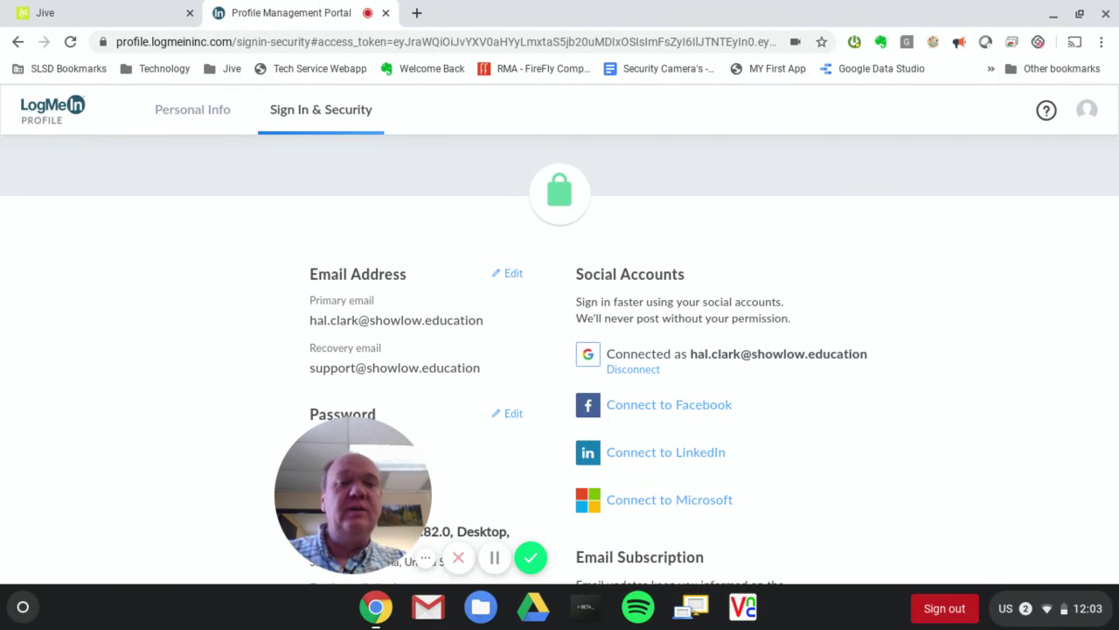
scroll(920, 350, down, 5)
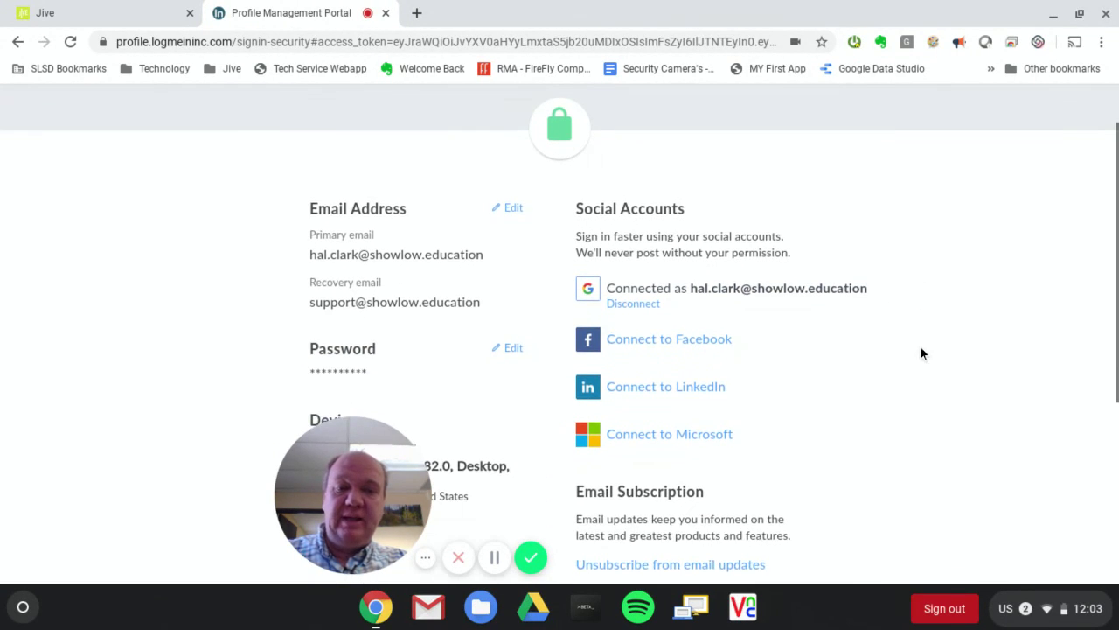
scroll(922, 352, down, 1)
scroll(922, 351, up, 4)
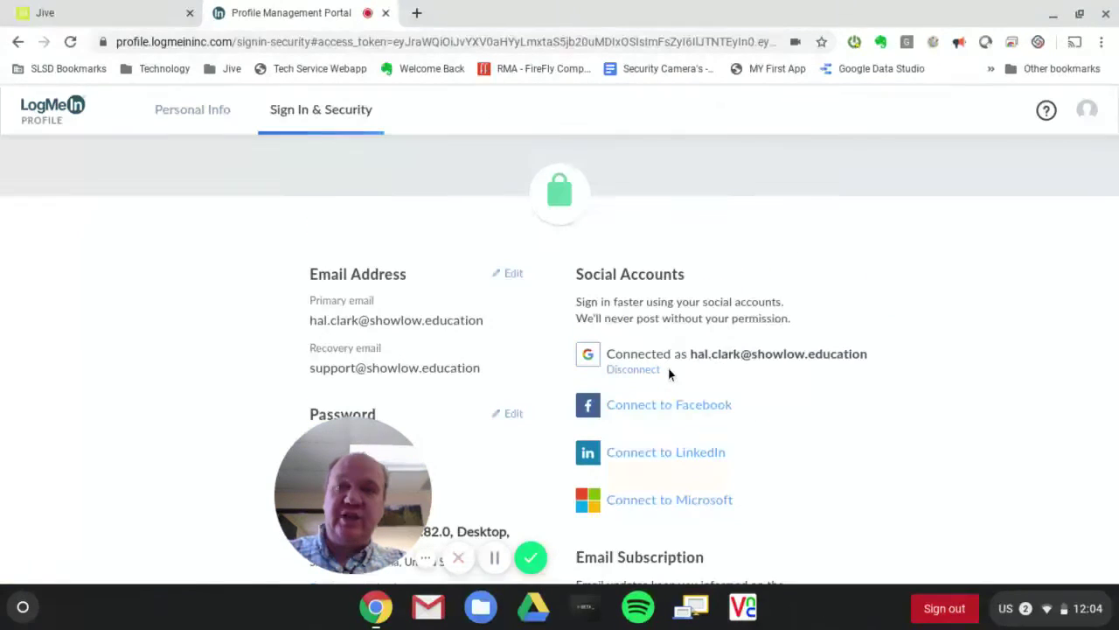
Close the Jive page and load my.jive.com in a new browser tab
click(120, 18)
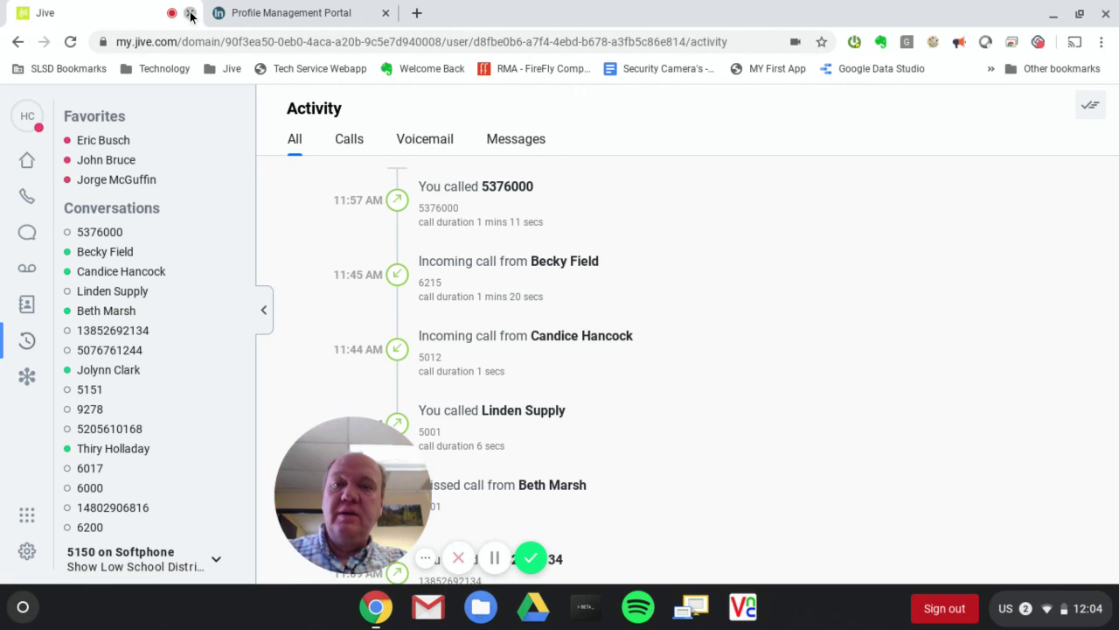
click(189, 12)
click(220, 13)
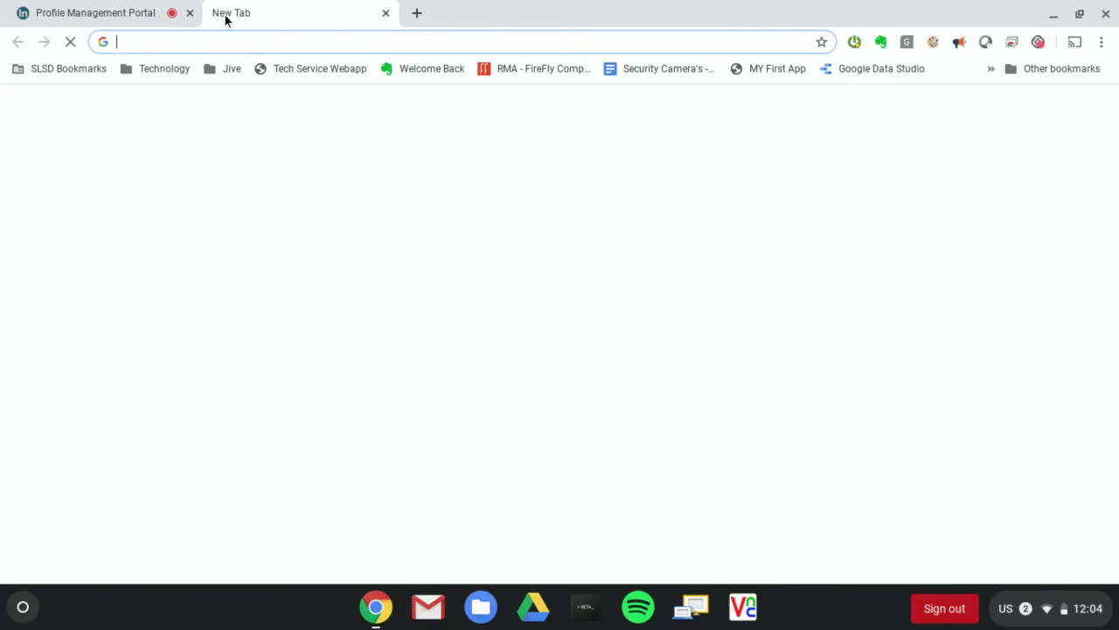
text(my.jive.c)
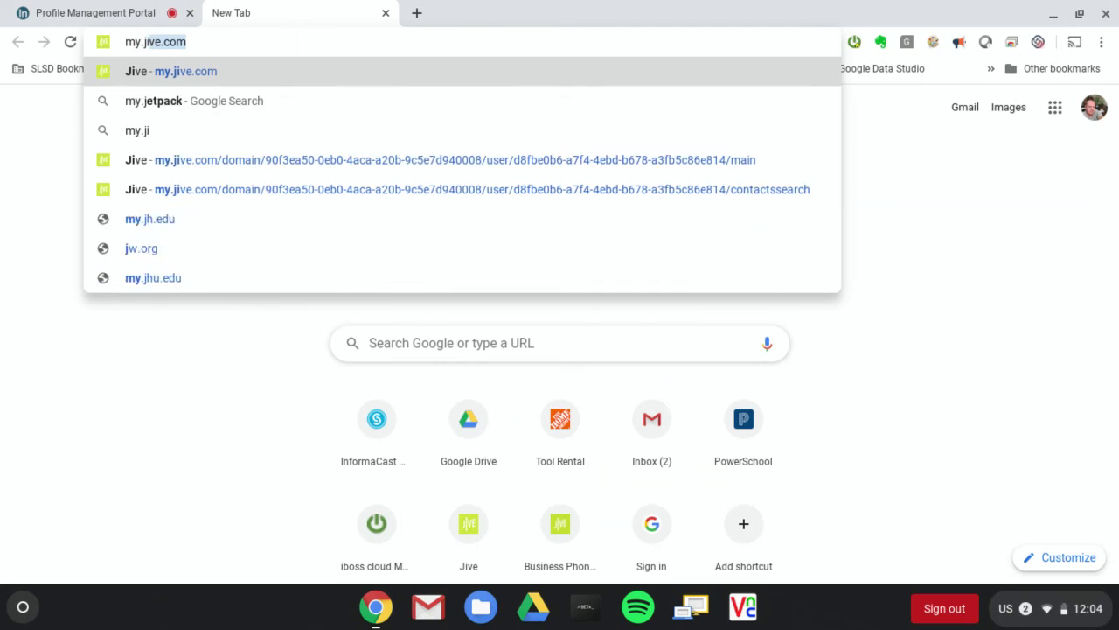
text(om/)
key(Return)
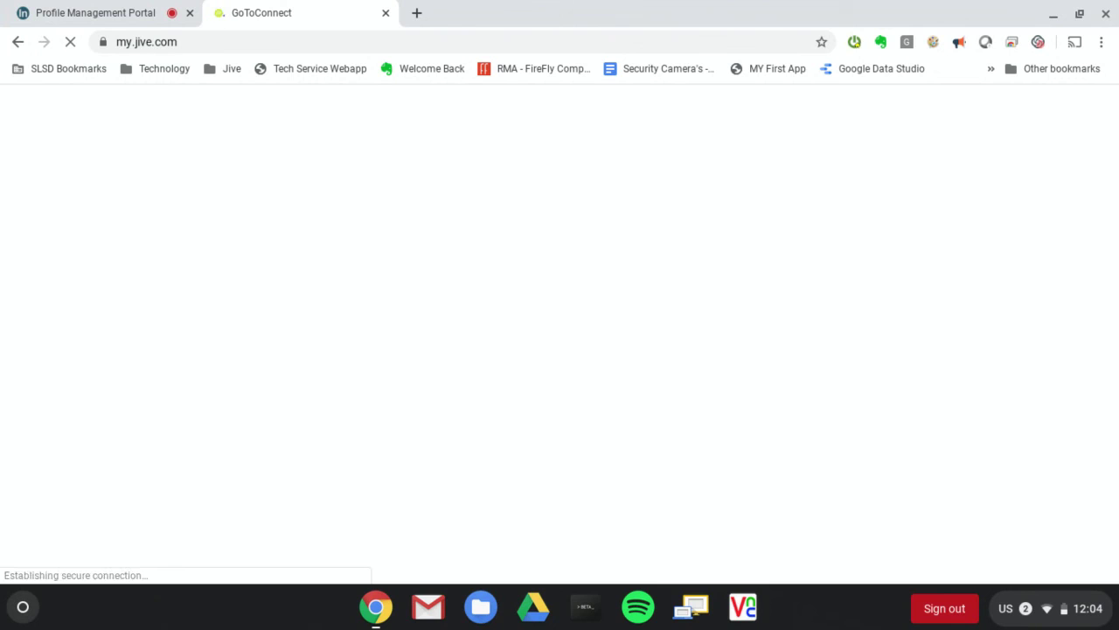
click(119, 12)
click(281, 13)
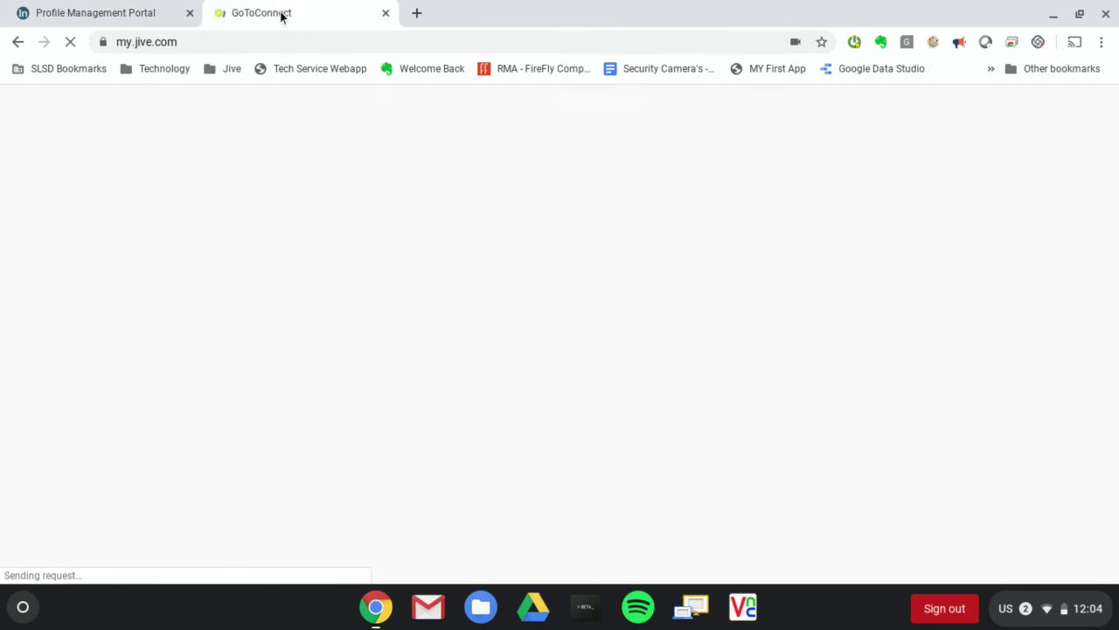